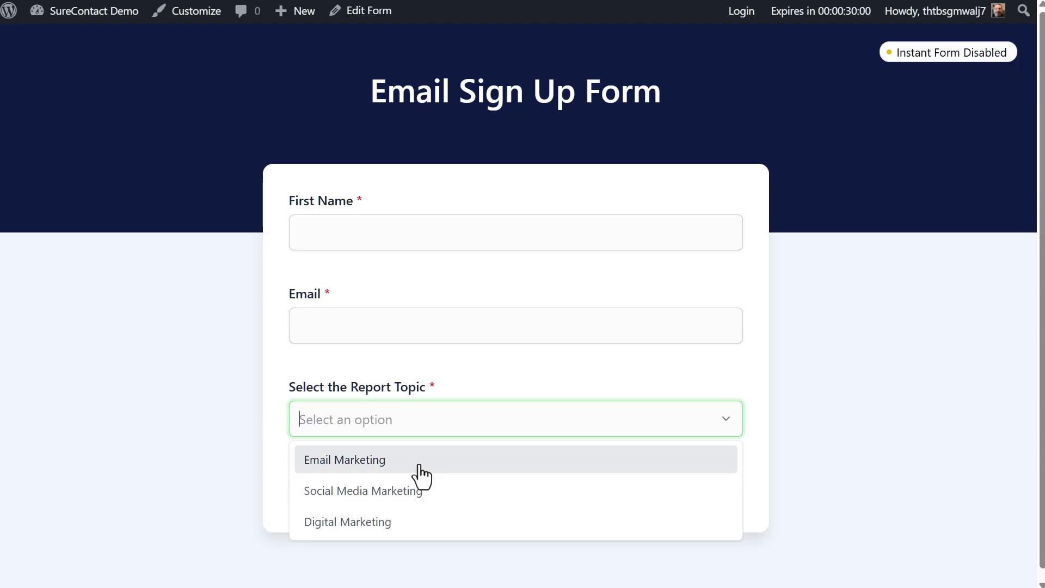
Choose Email Marketing as the report topic and Low open rates as the biggest challenge.
click(421, 468)
scroll(461, 447, down, 2)
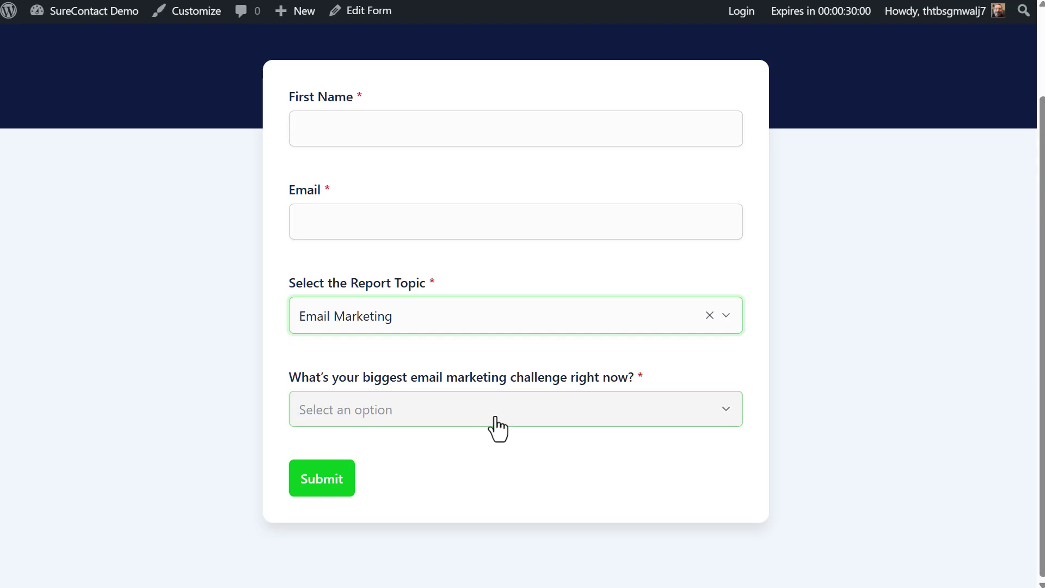
click(460, 427)
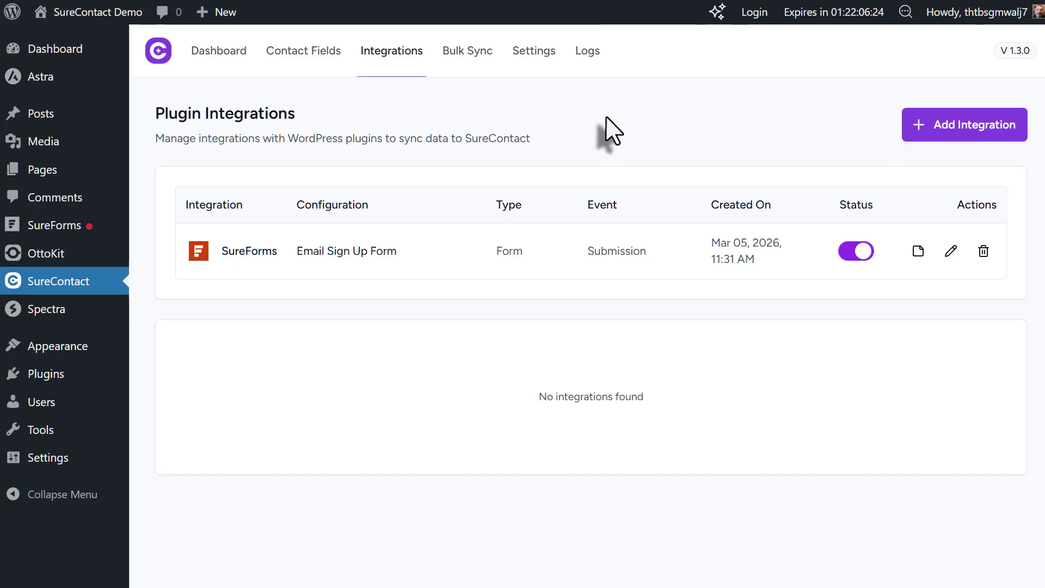
click(959, 259)
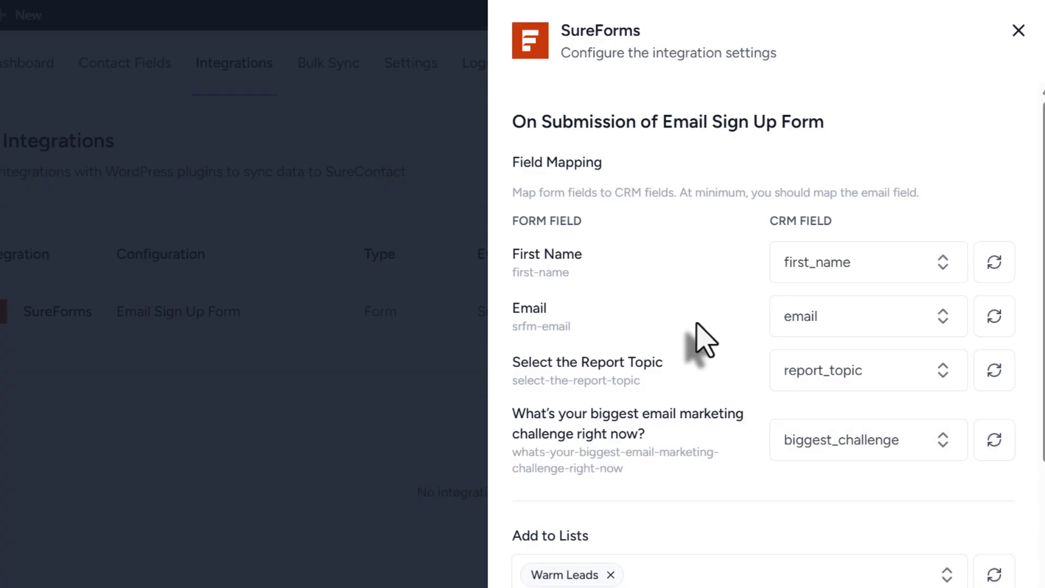
scroll(702, 340, down, 2)
scroll(702, 340, down, 4)
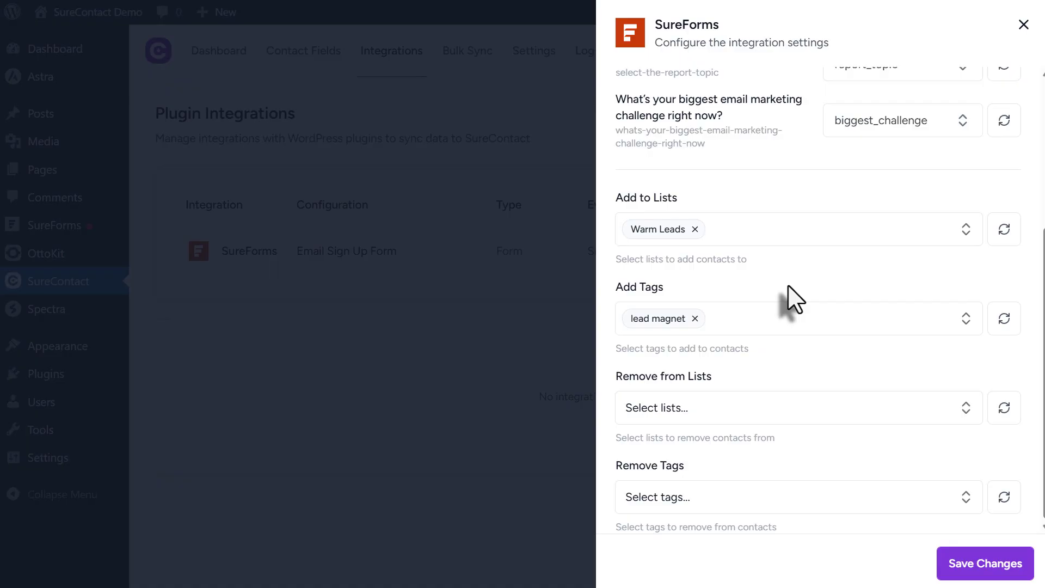
click(1020, 27)
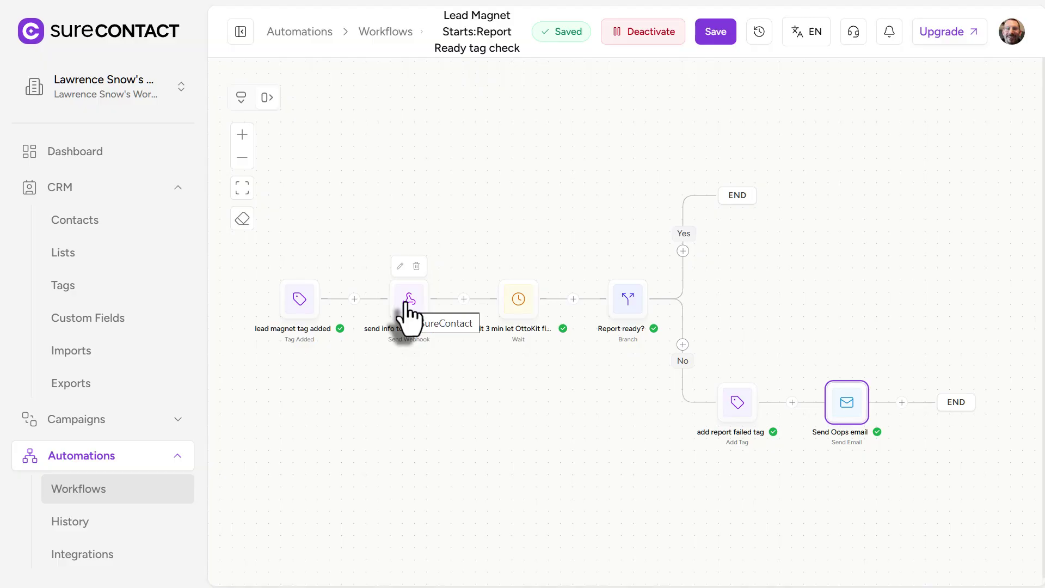
click(406, 305)
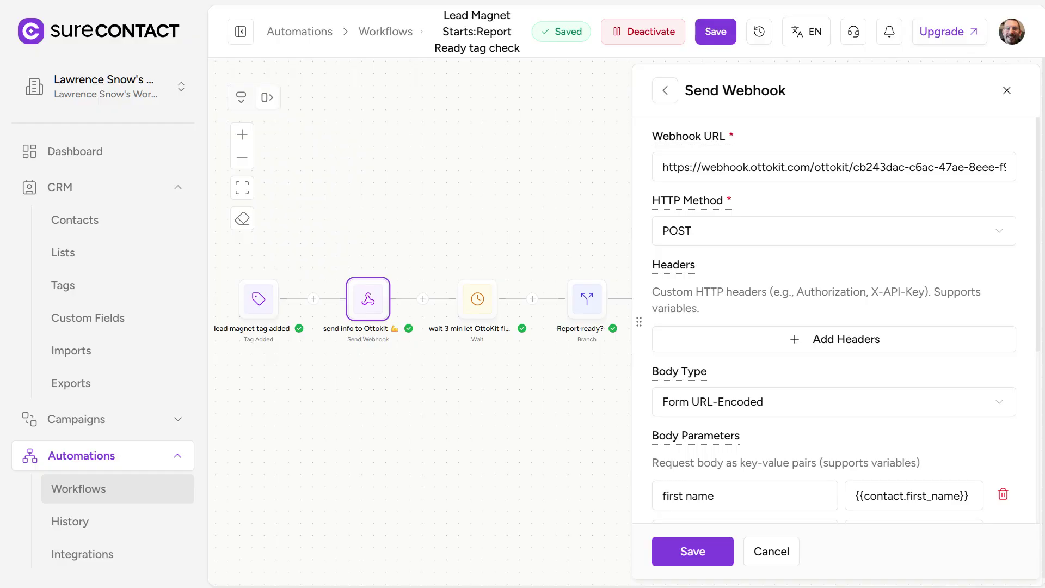
click(294, 0)
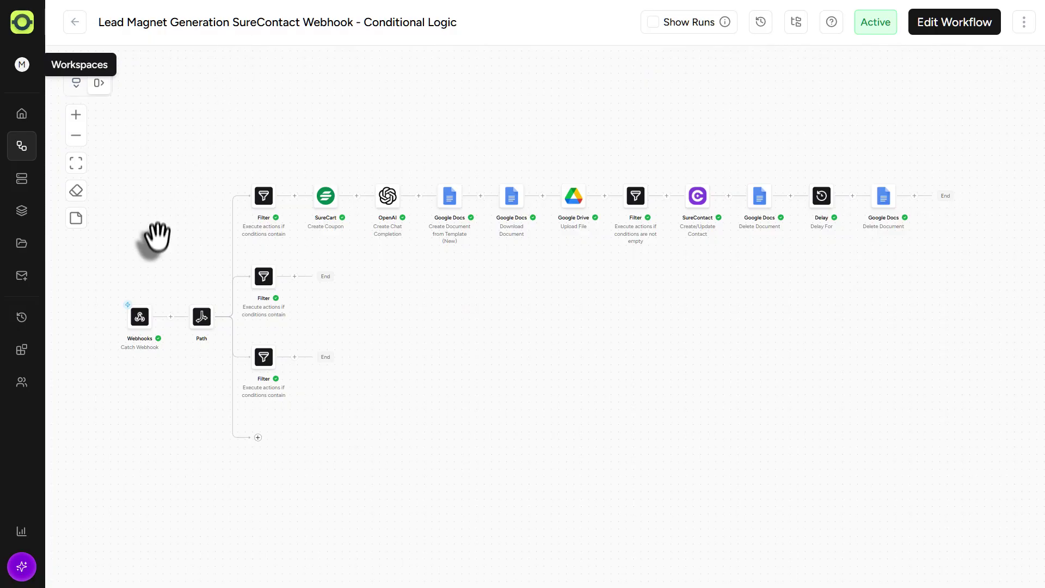
mouse_move(145, 330)
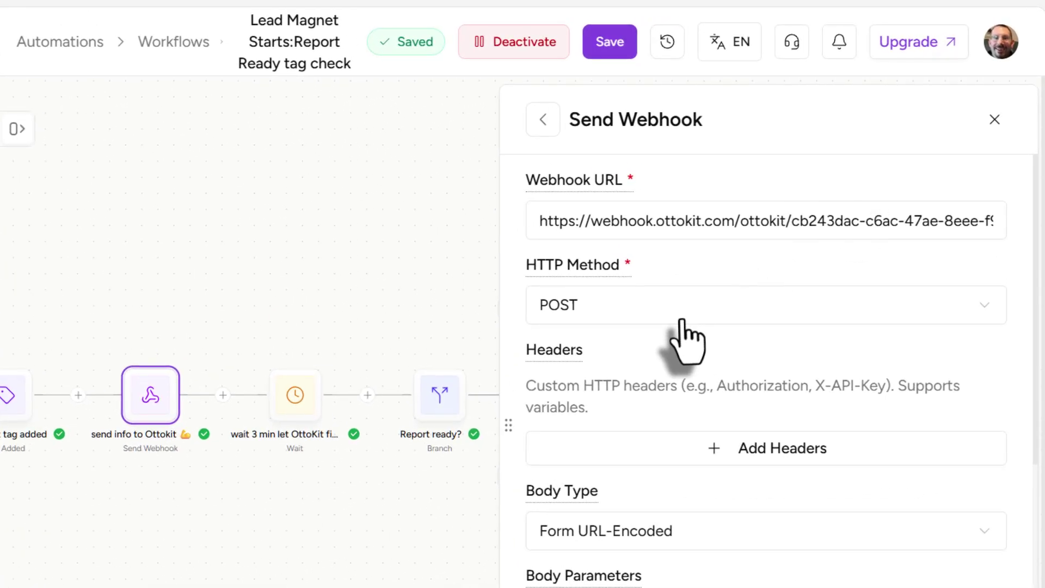
scroll(683, 338, down, 6)
scroll(674, 294, up, 1)
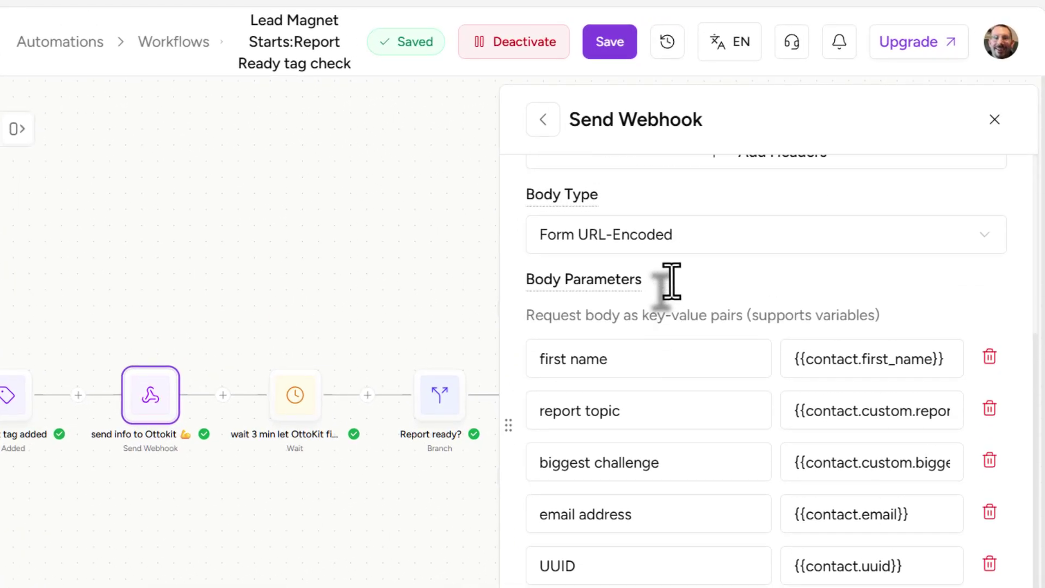
scroll(670, 281, up, 1)
scroll(694, 340, down, 2)
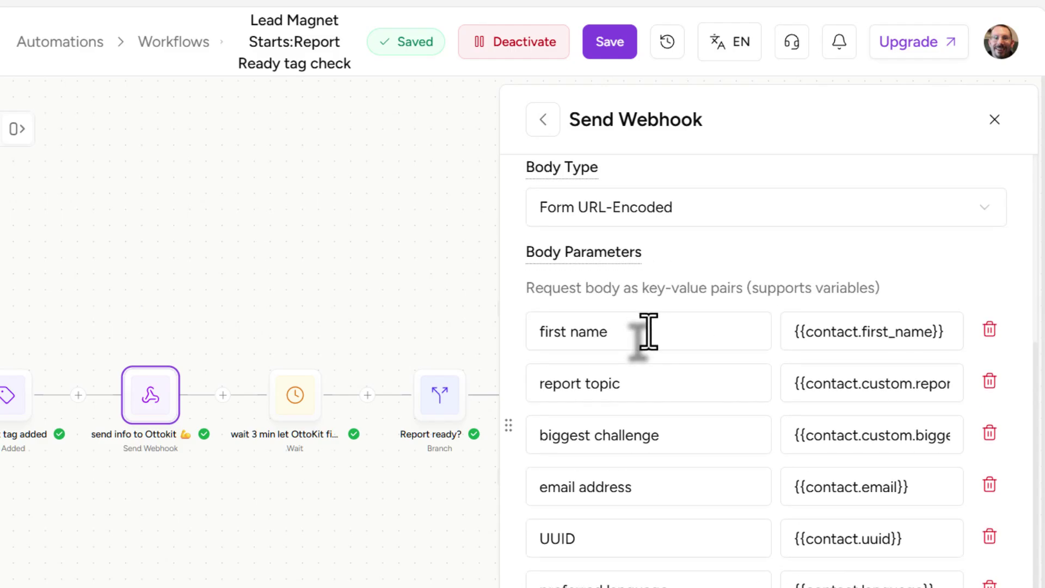
scroll(647, 331, down, 1)
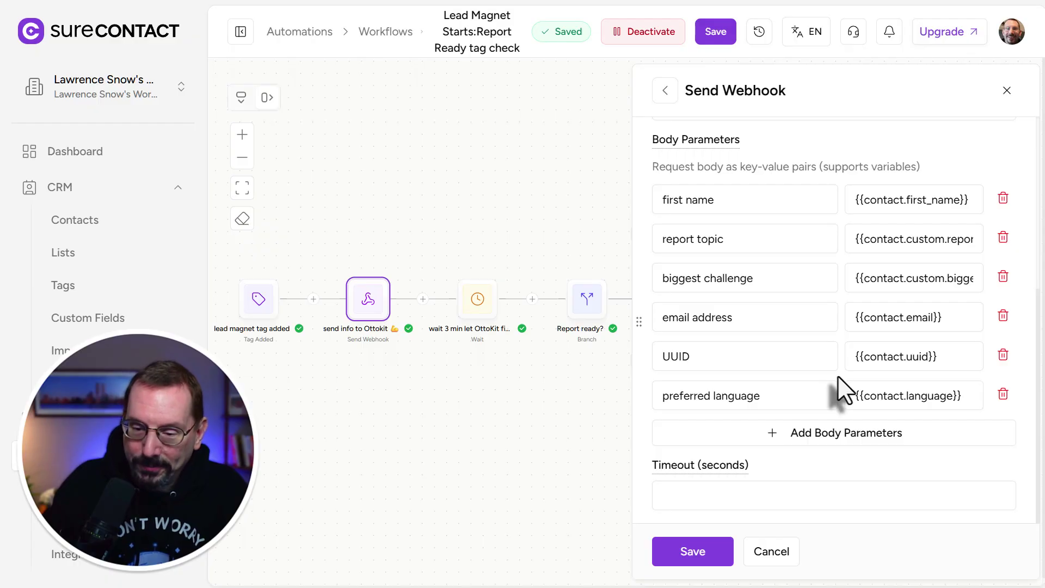
click(771, 552)
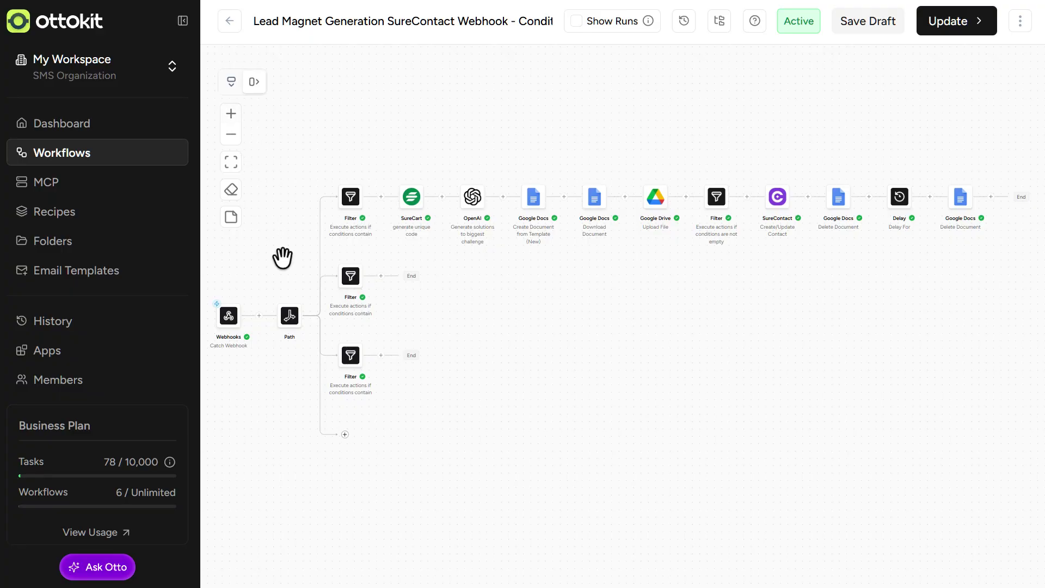
drag(282, 259, 340, 248)
click(230, 113)
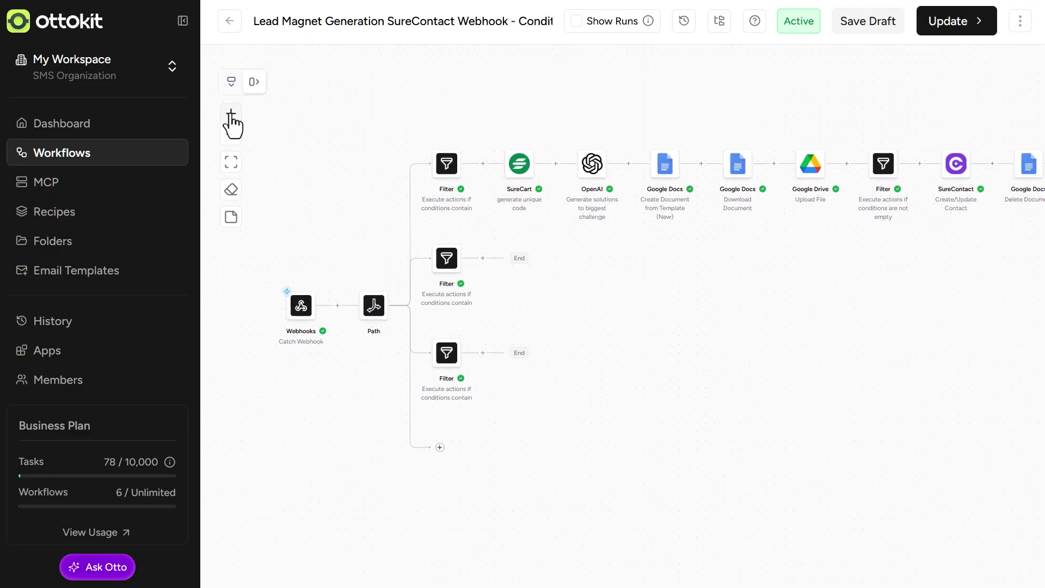
click(231, 114)
click(231, 114)
drag(363, 294, 285, 345)
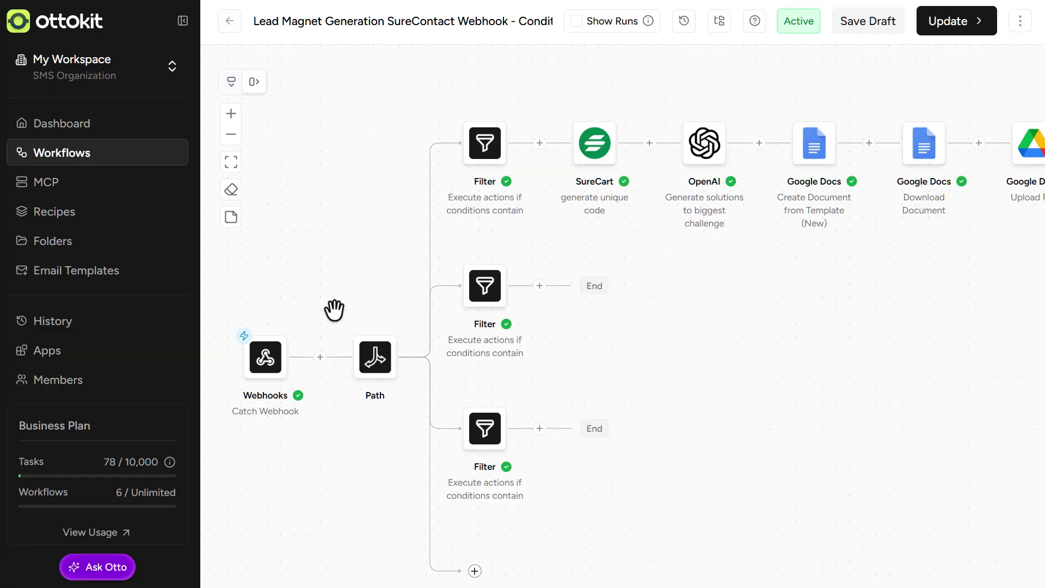
scroll(360, 270, right, 2)
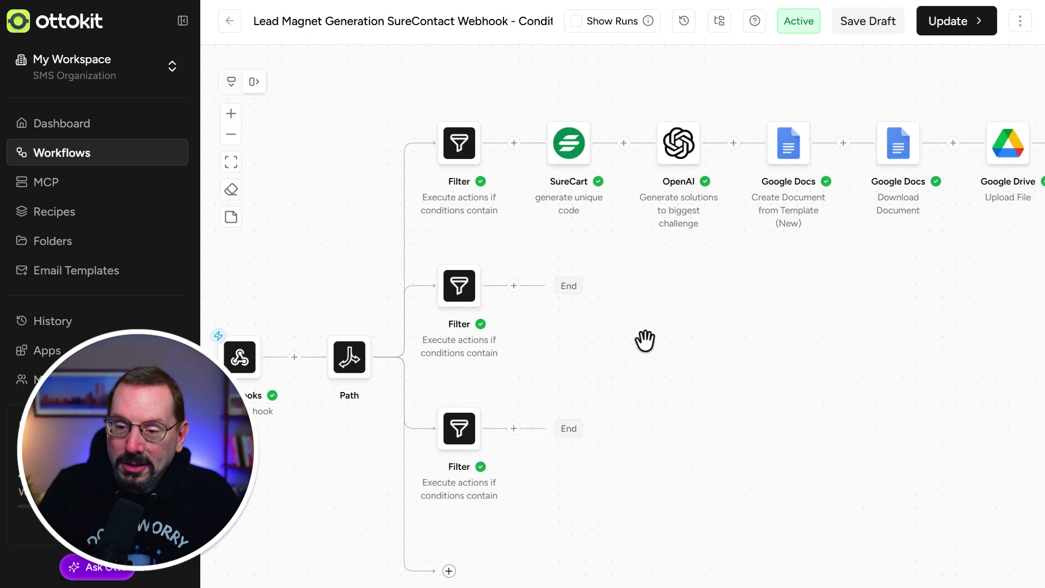
mouse_move(469, 359)
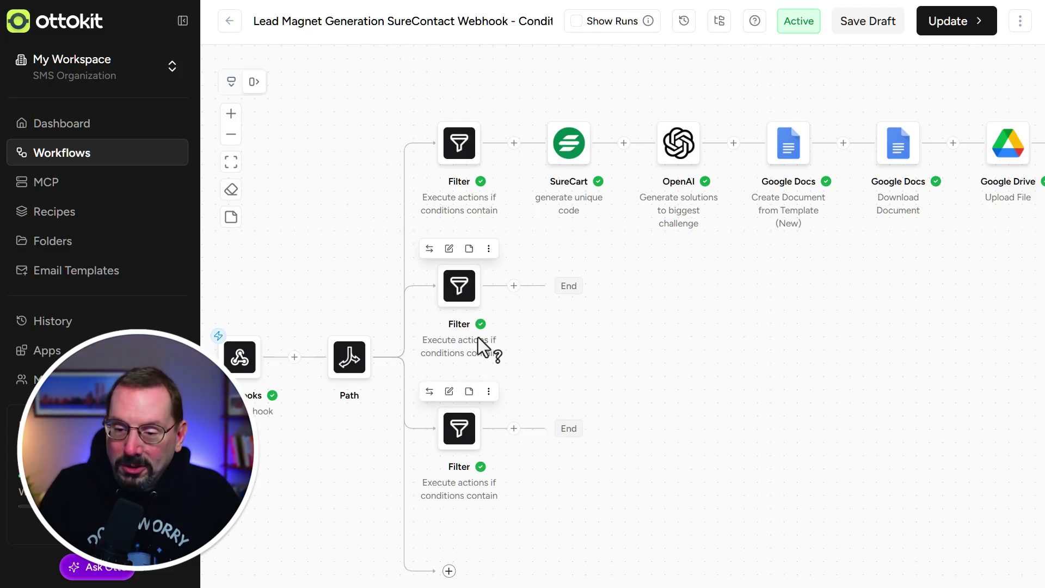
drag(625, 365, 578, 375)
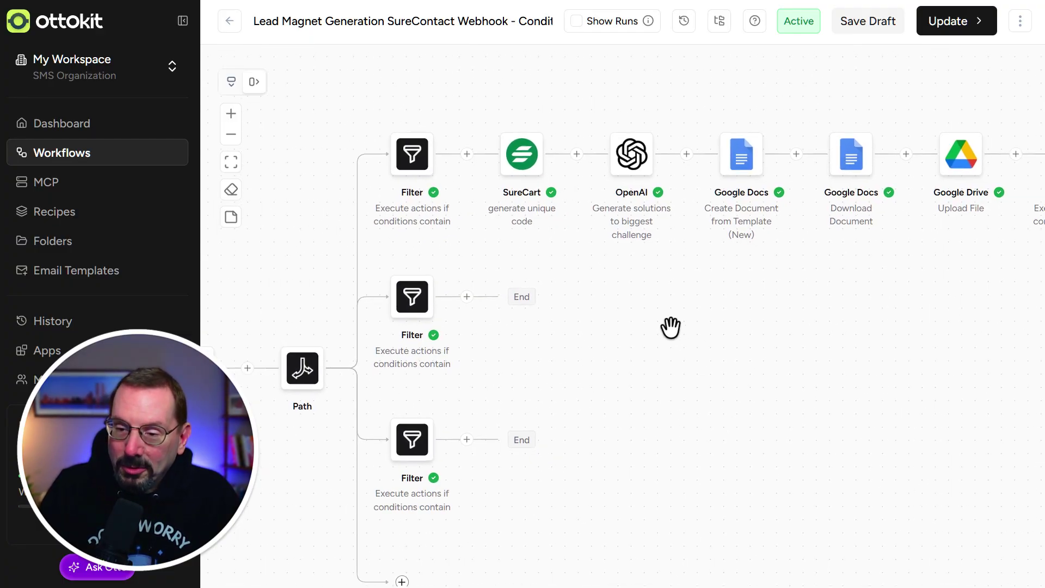
click(402, 173)
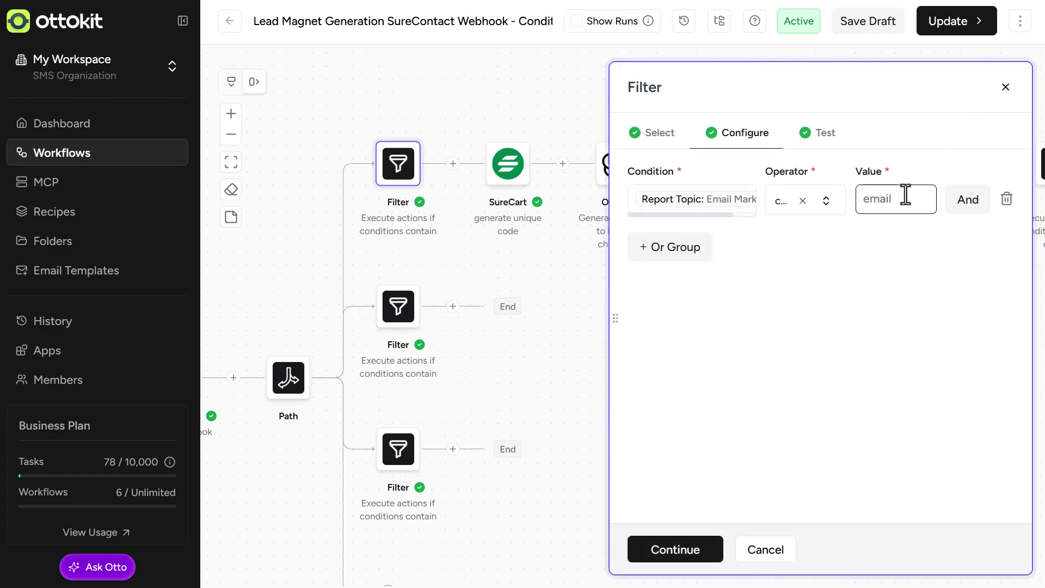
click(1005, 87)
scroll(555, 109, right, 3)
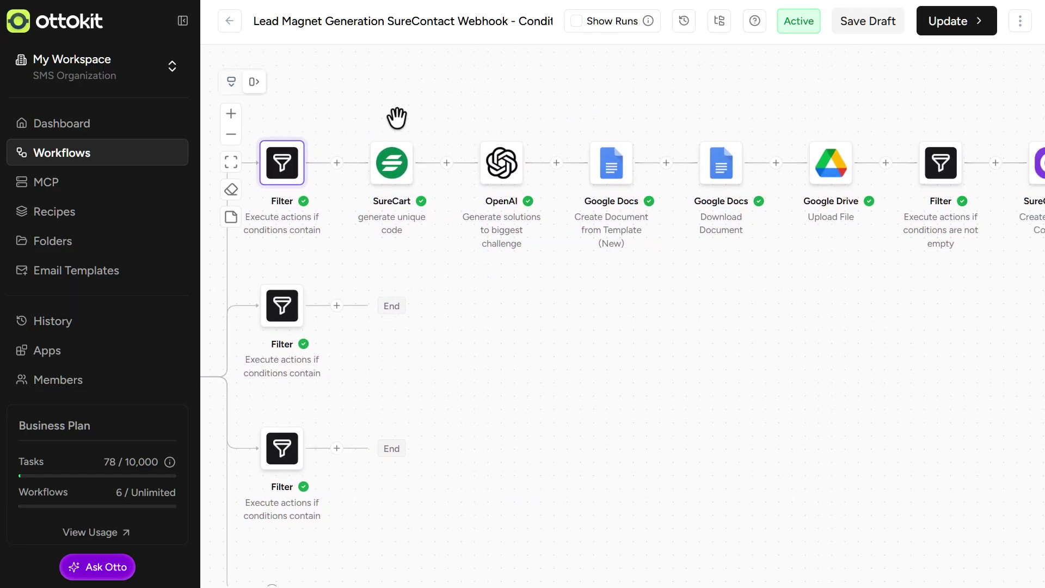
mouse_move(403, 168)
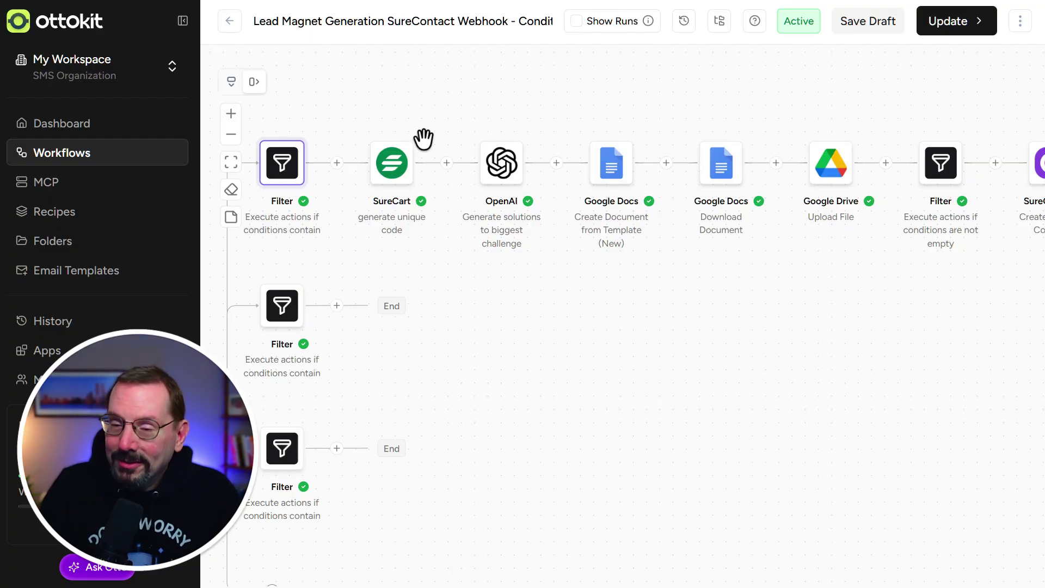
scroll(435, 125, right, 3)
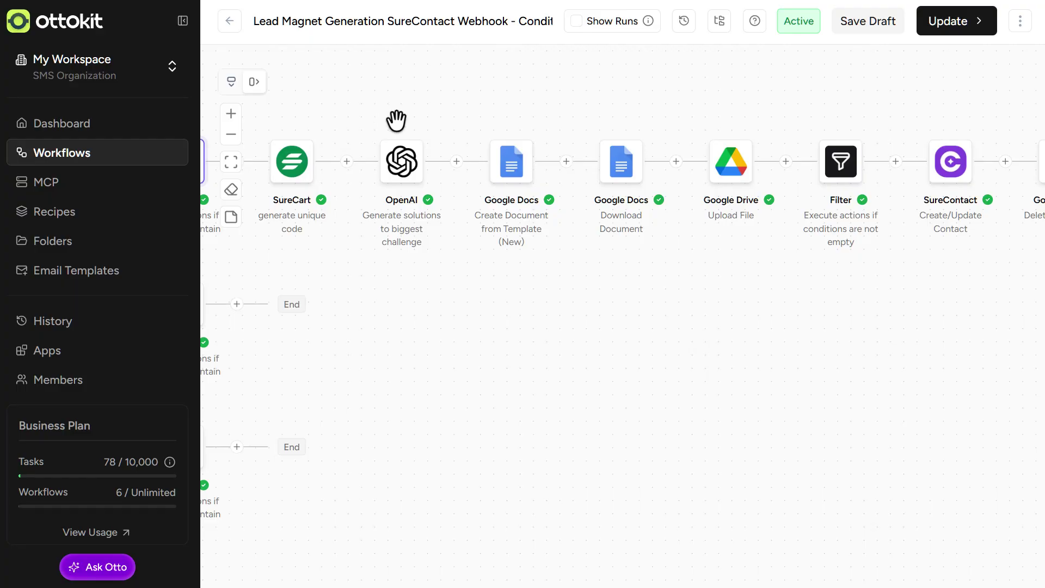
click(401, 161)
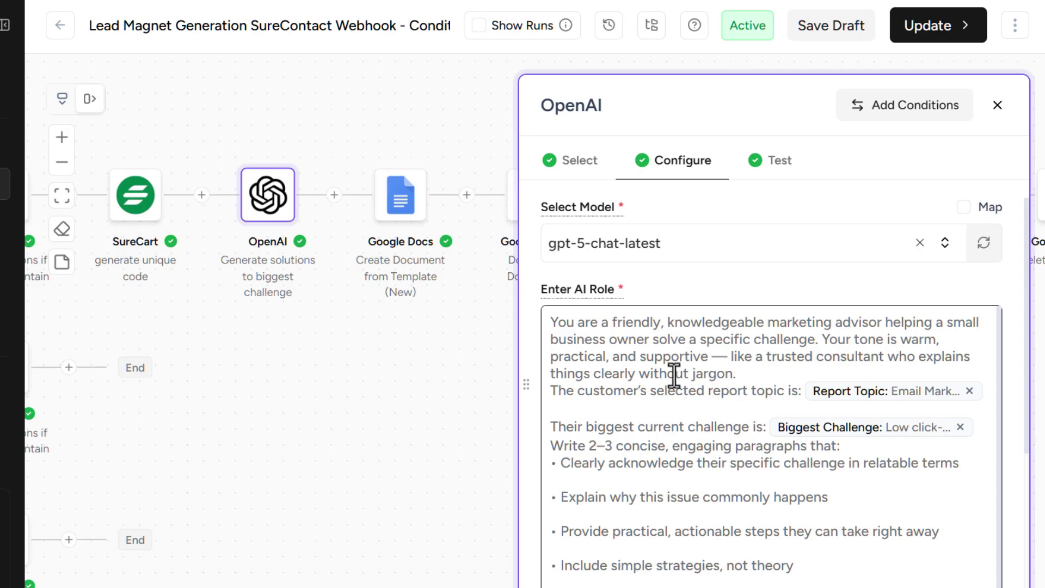
scroll(673, 374, down, 2)
scroll(672, 374, up, 2)
scroll(699, 461, down, 1)
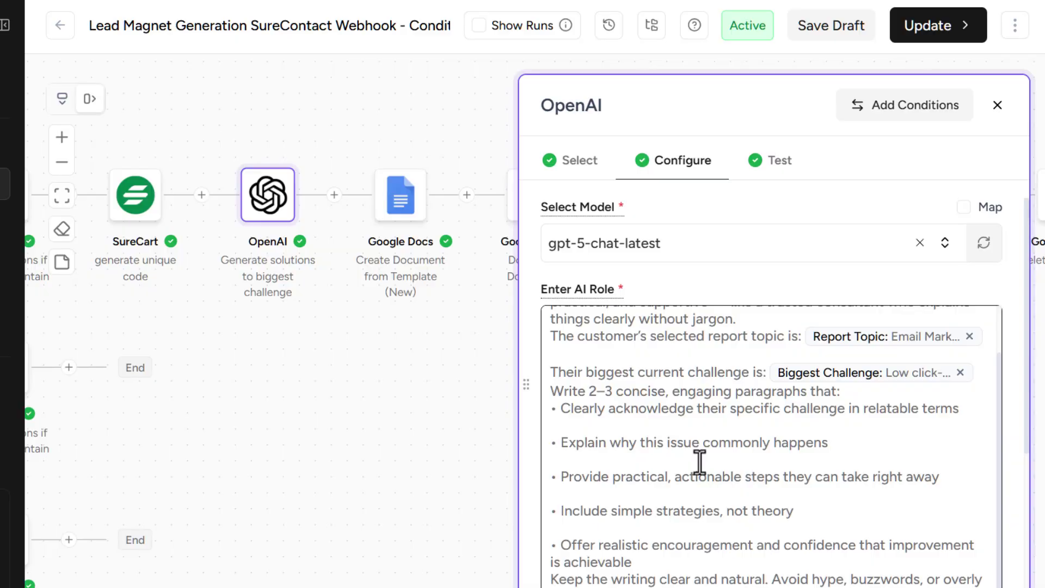
scroll(699, 462, down, 2)
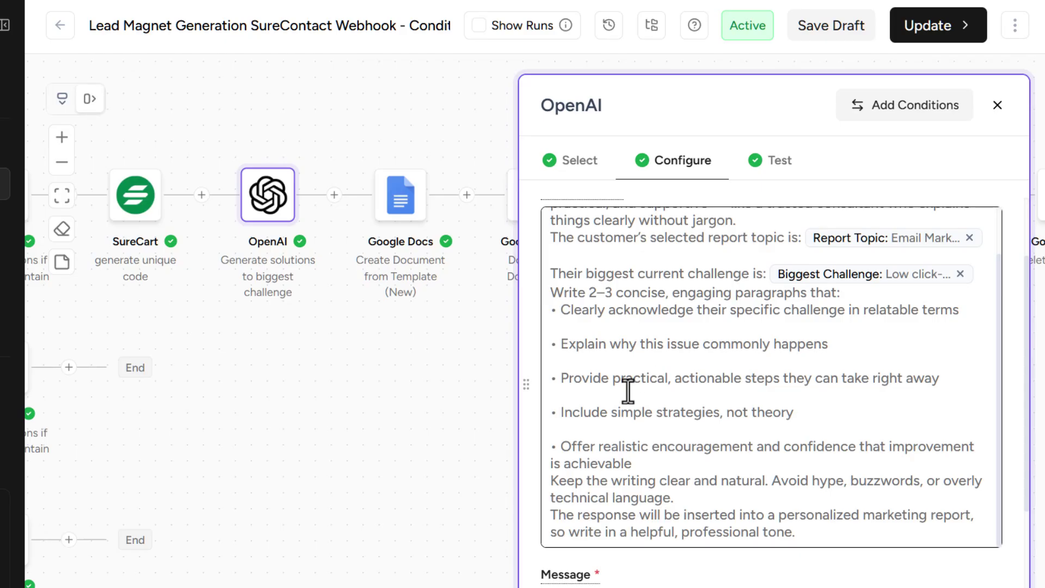
scroll(661, 436, down, 2)
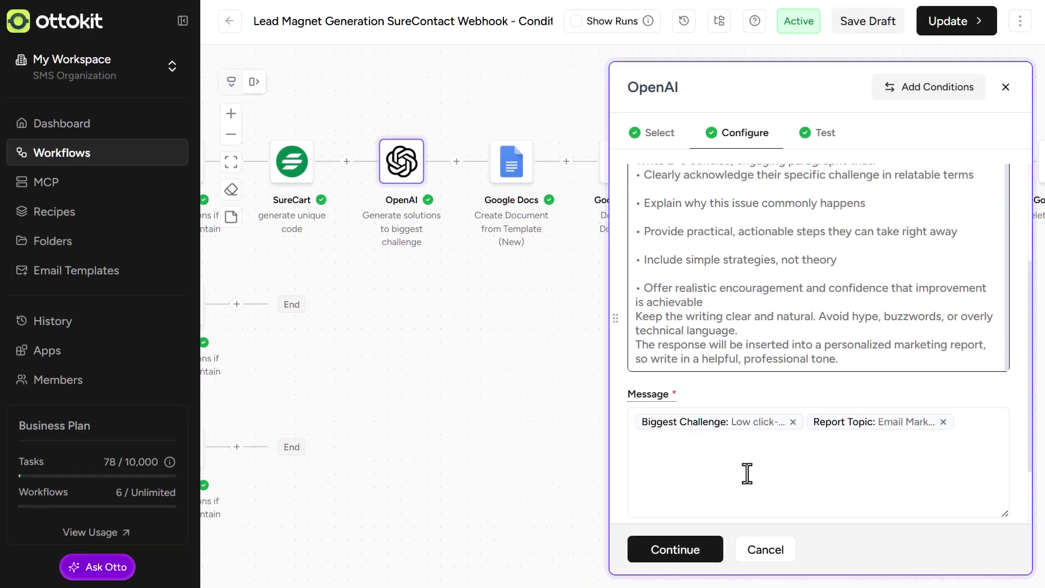
click(766, 556)
click(766, 556)
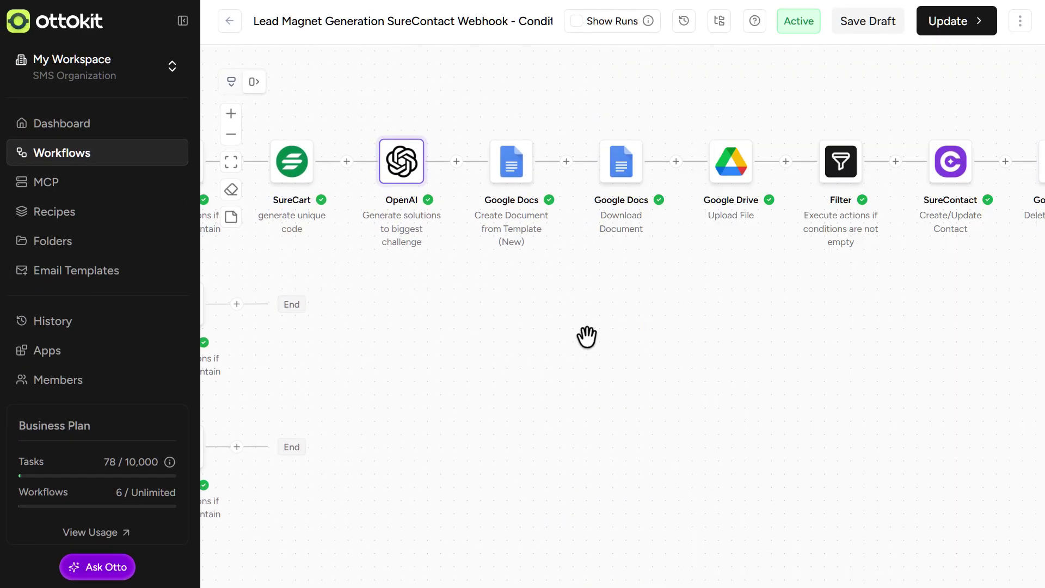
drag(590, 334, 591, 404)
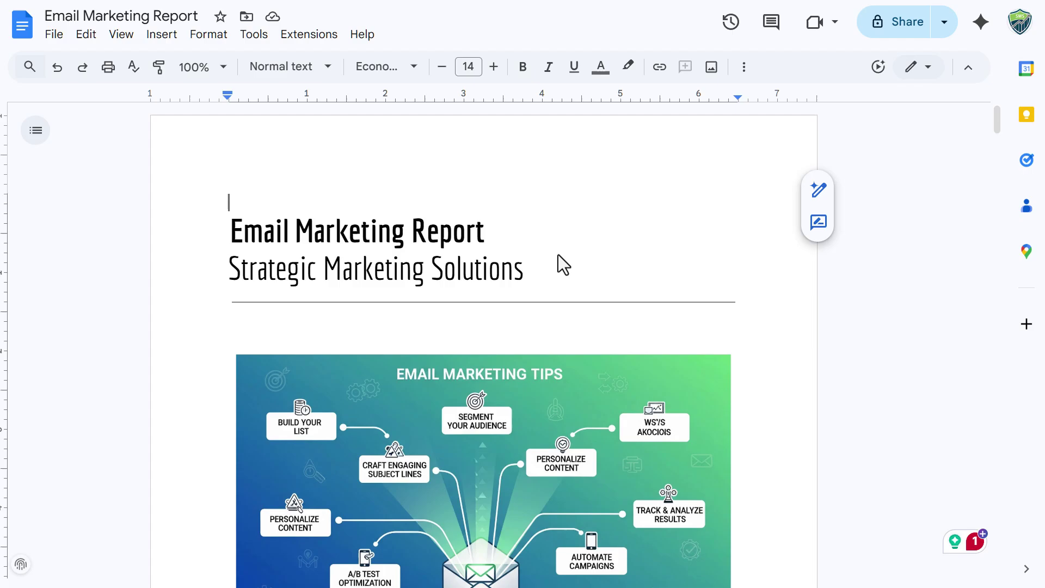
scroll(559, 264, down, 6)
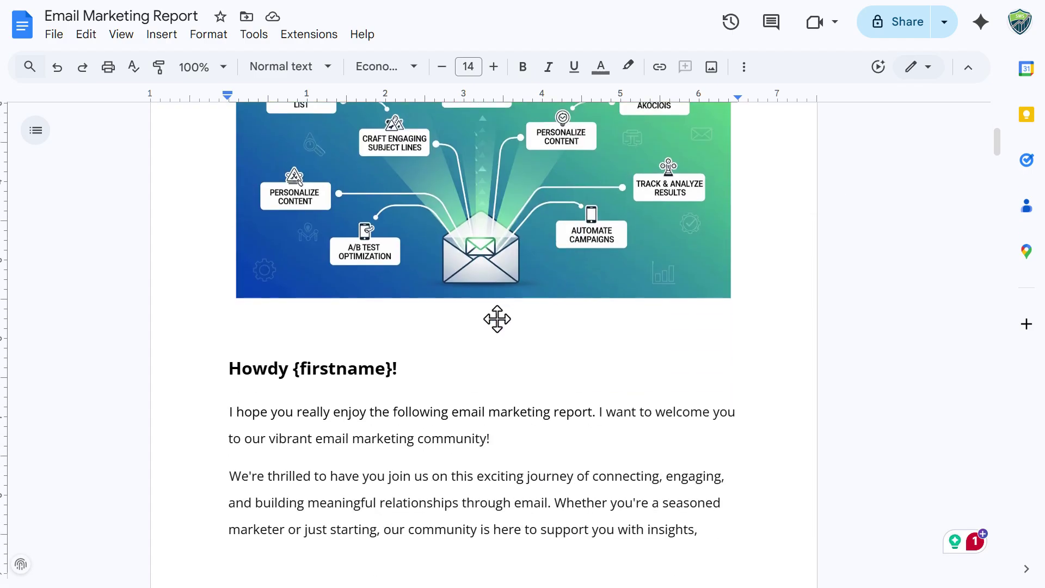
drag(325, 368, 293, 368)
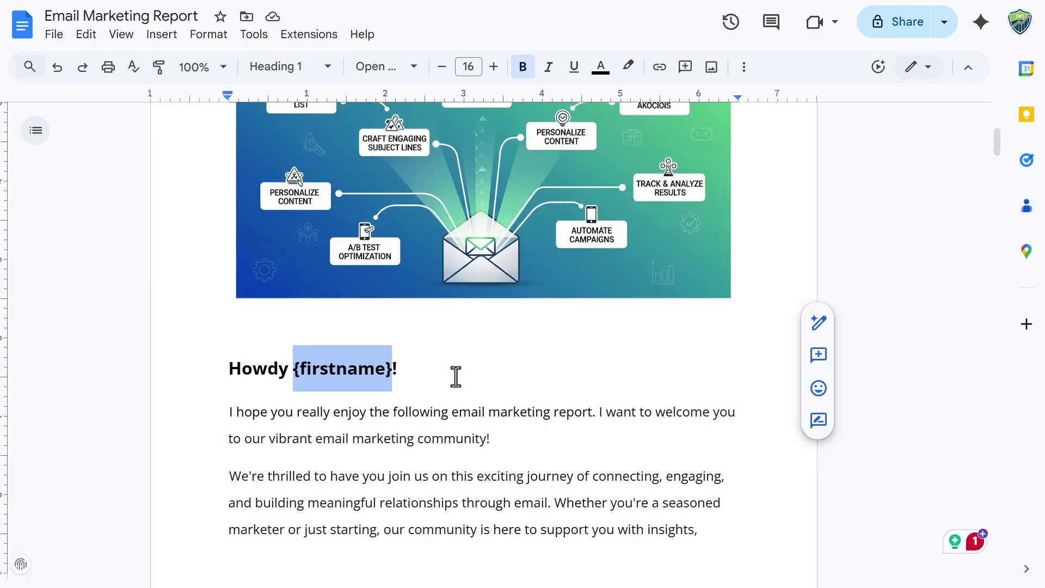
scroll(455, 376, down, 2)
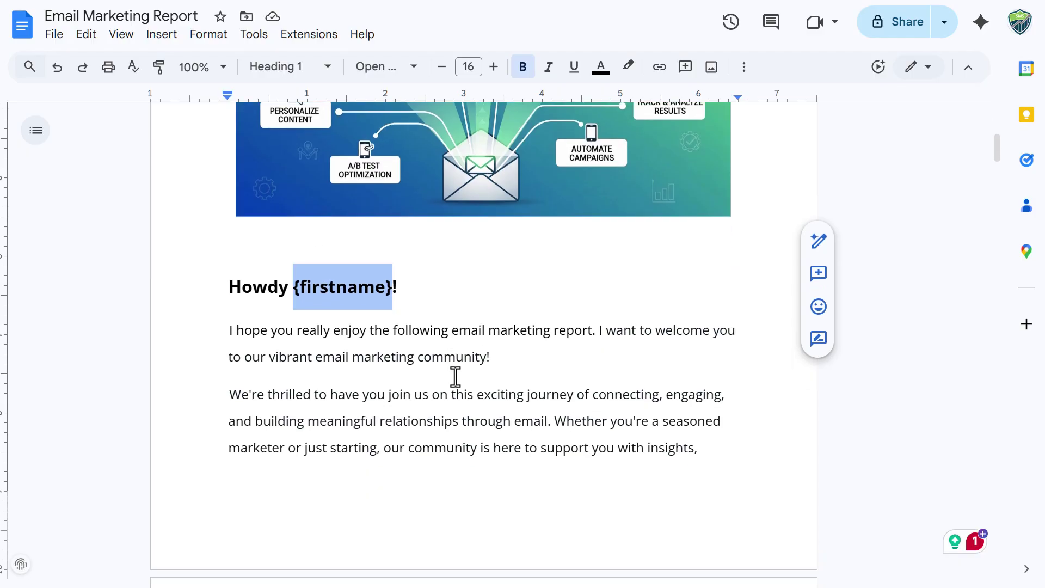
scroll(455, 376, down, 12)
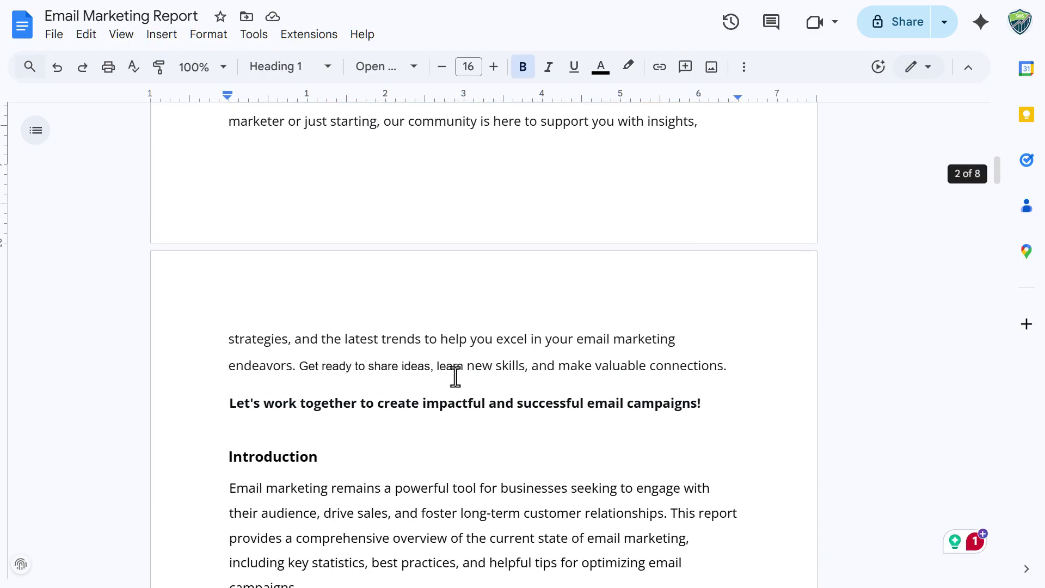
scroll(455, 377, down, 15)
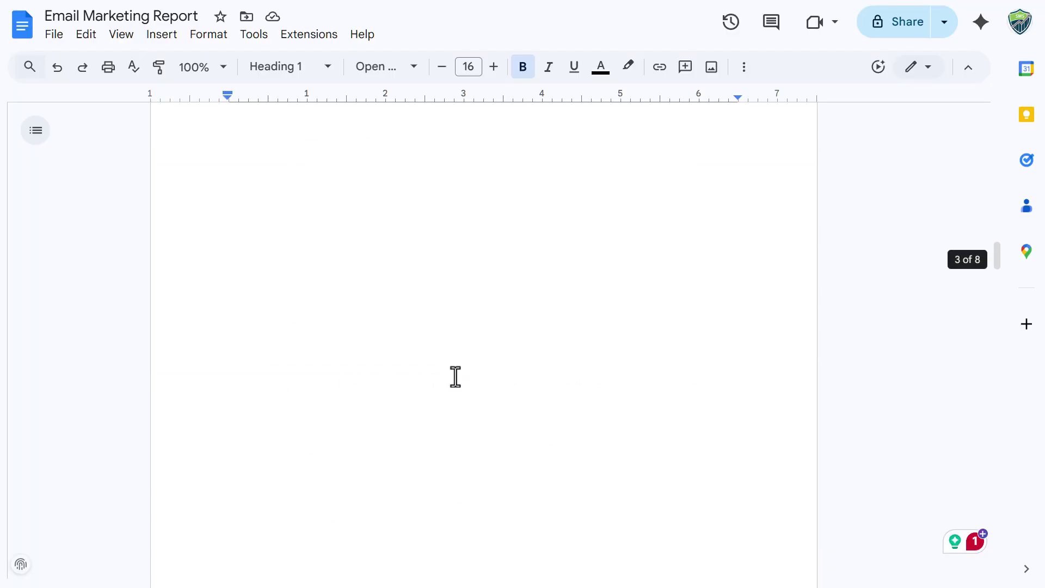
scroll(455, 376, down, 20)
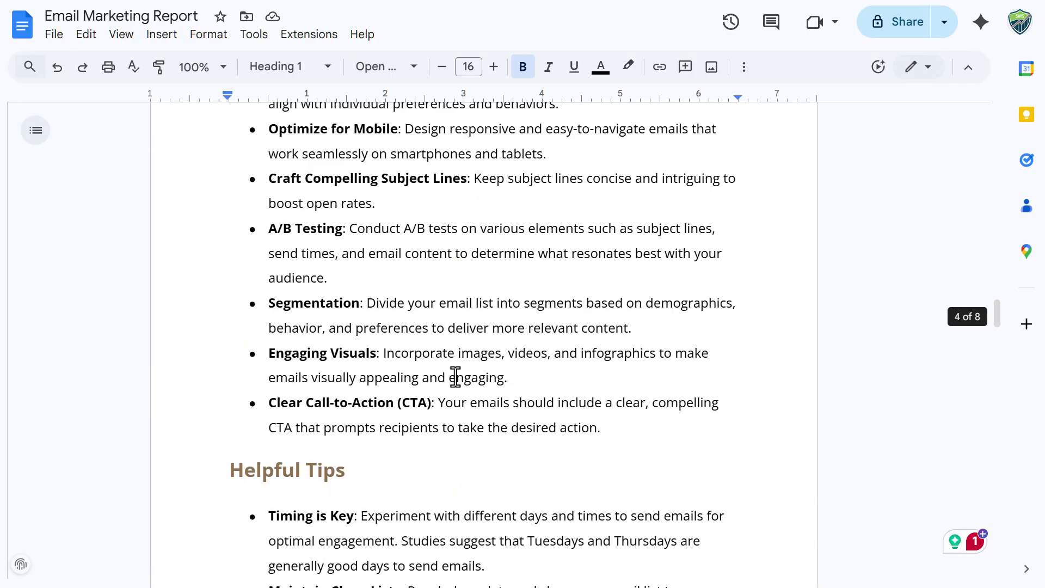
drag(462, 326, 383, 313)
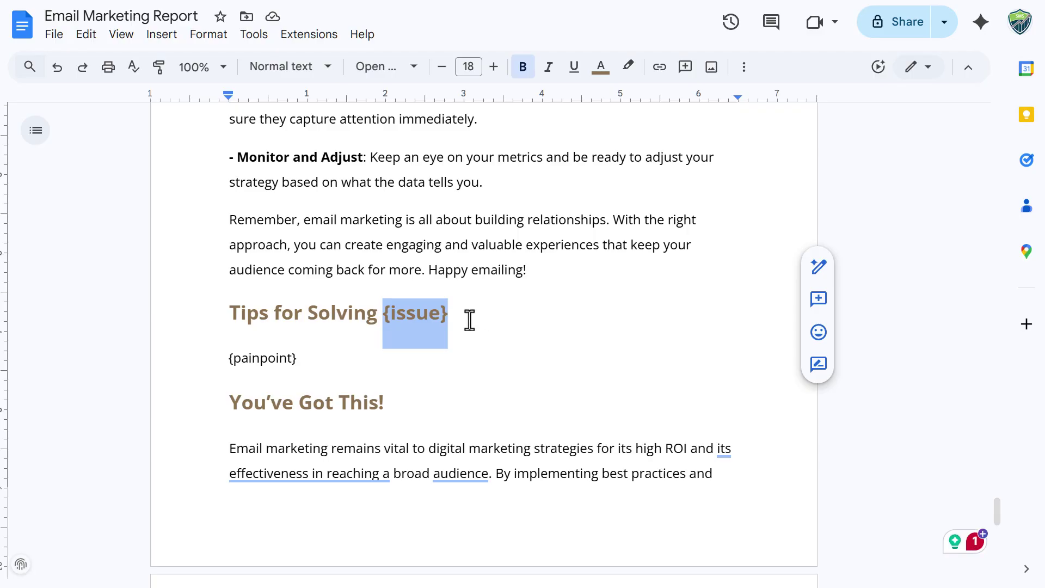
drag(326, 363, 221, 362)
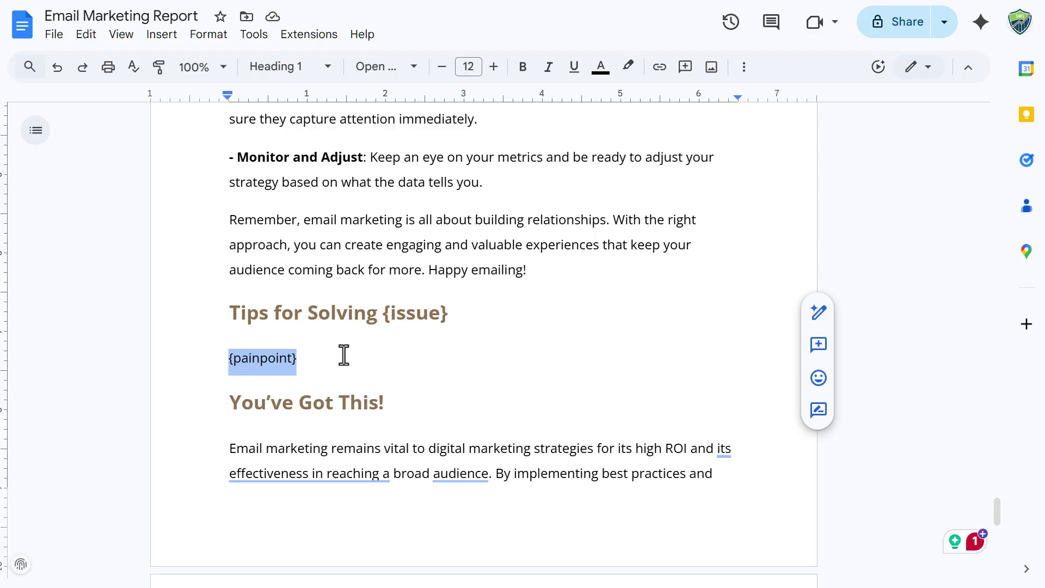
scroll(385, 351, down, 7)
scroll(386, 351, down, 5)
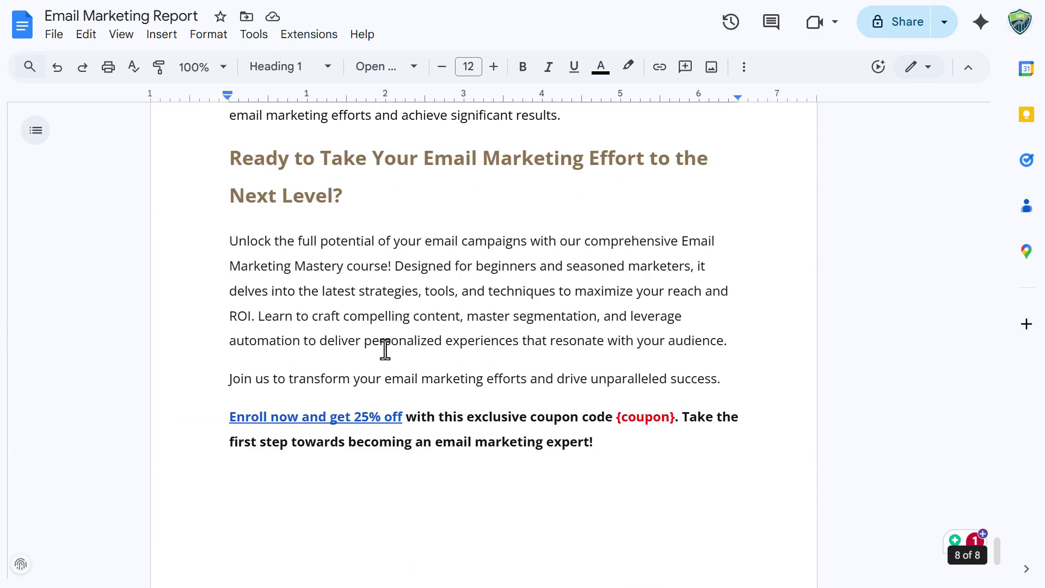
drag(674, 336, 612, 336)
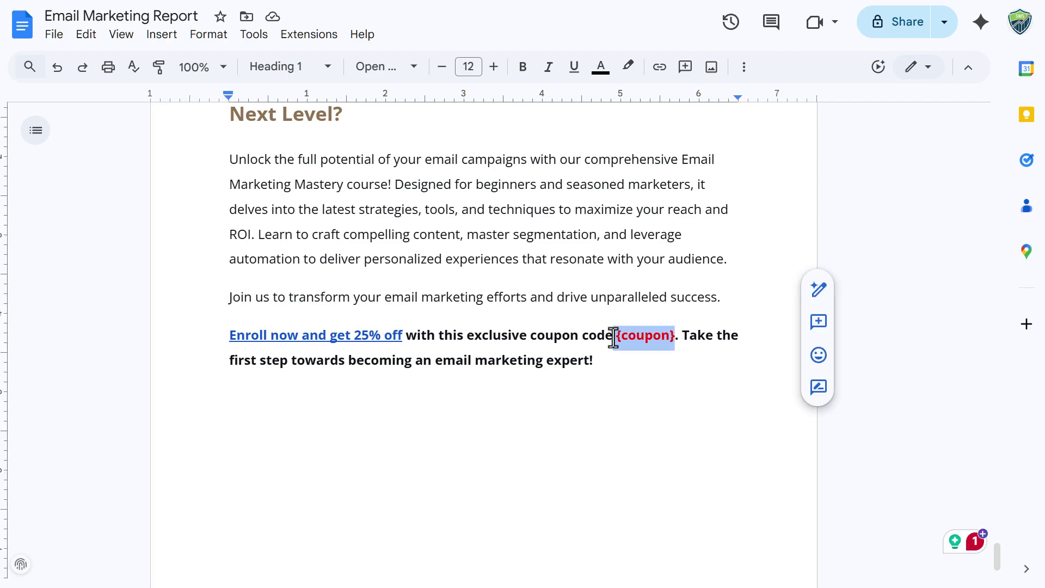
click(493, 340)
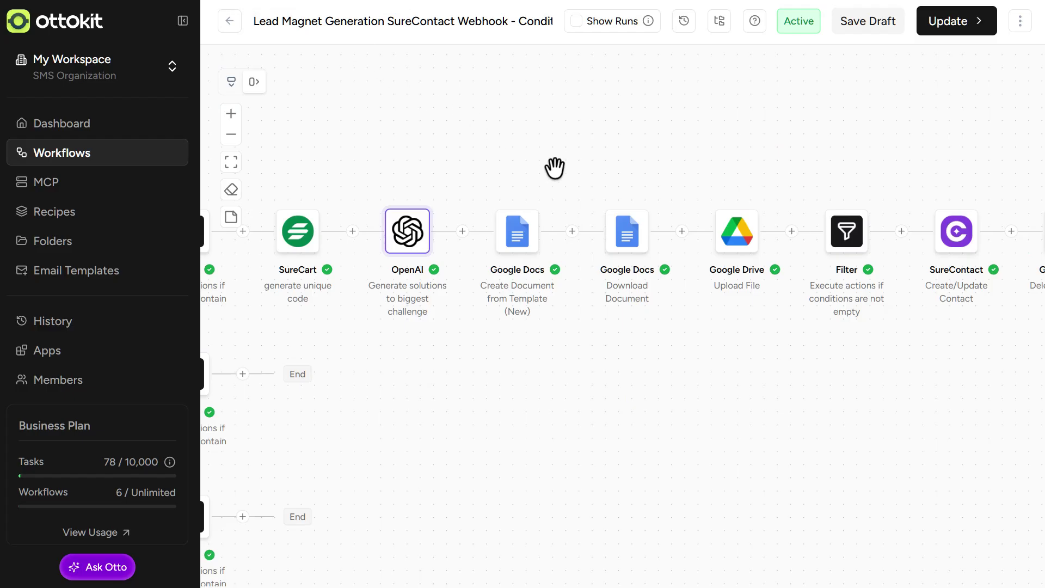
drag(533, 178, 453, 179)
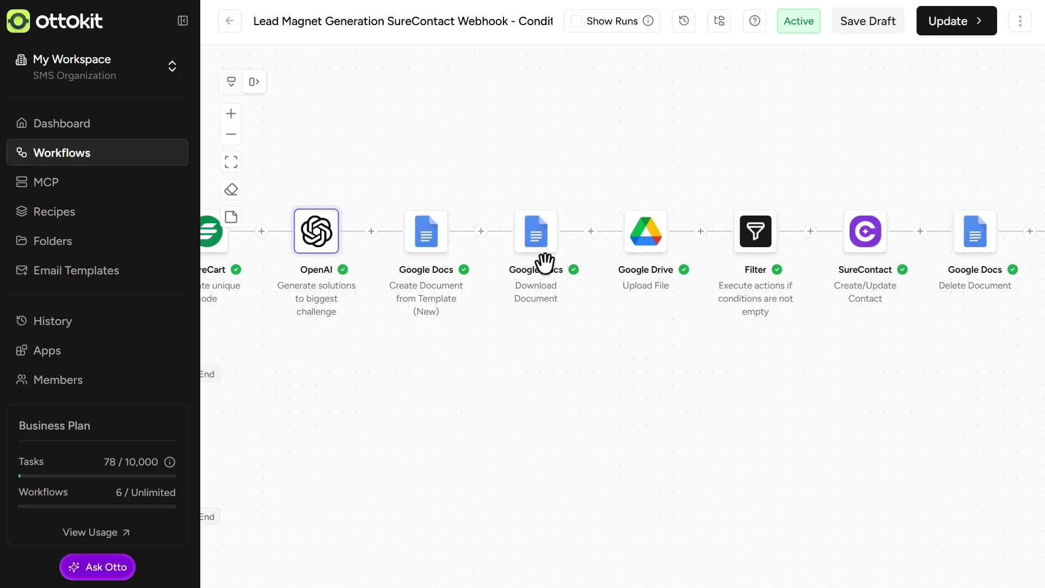
mouse_move(515, 256)
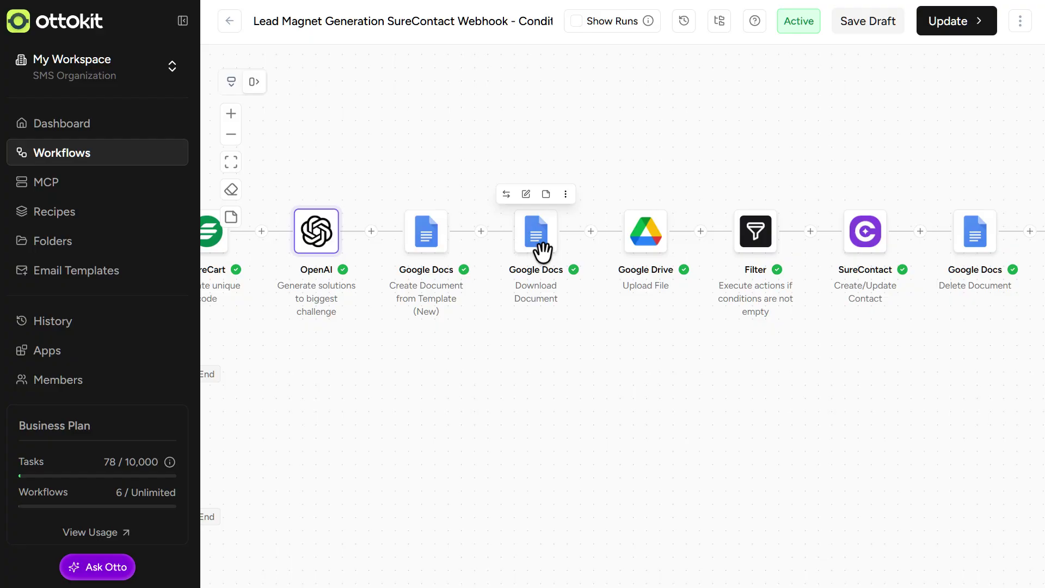
drag(574, 198, 454, 198)
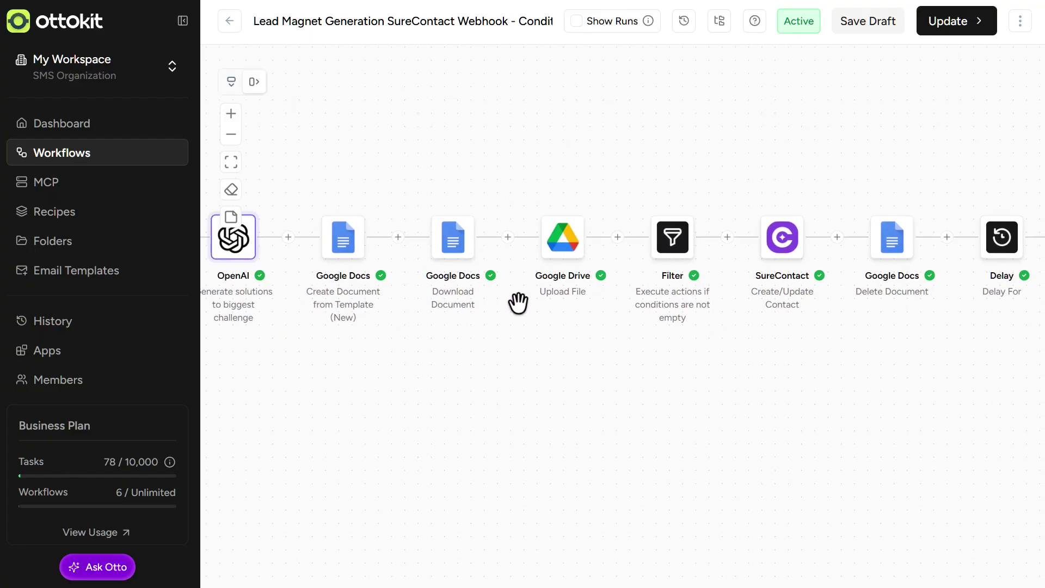
mouse_move(561, 268)
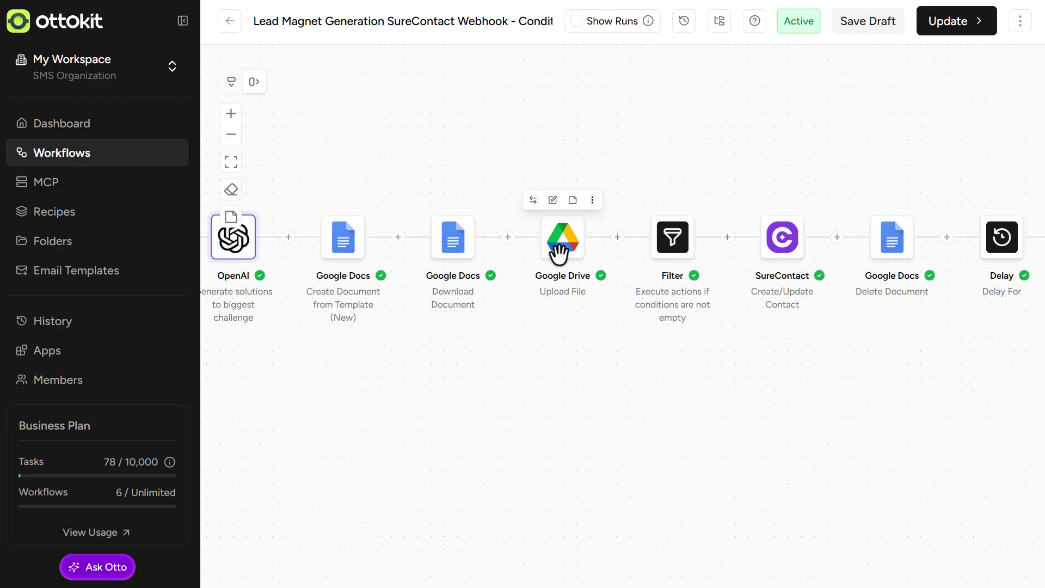
scroll(577, 229, right, 3)
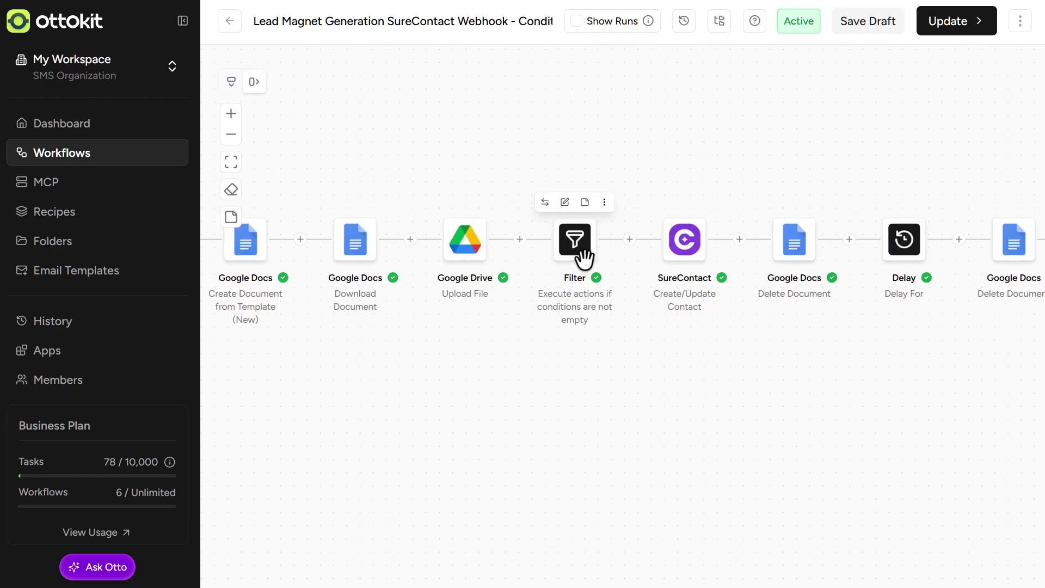
click(575, 240)
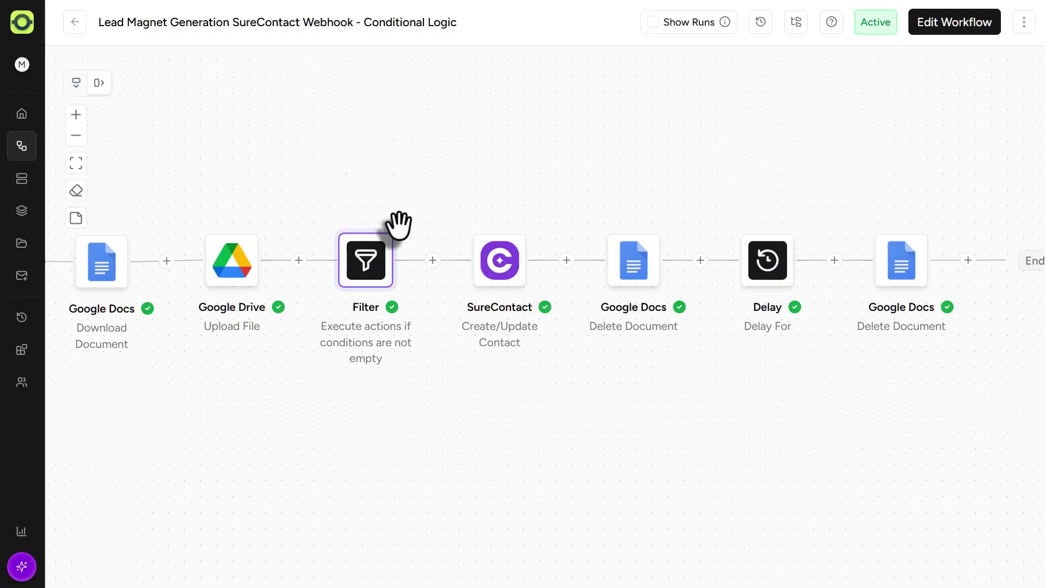
click(508, 267)
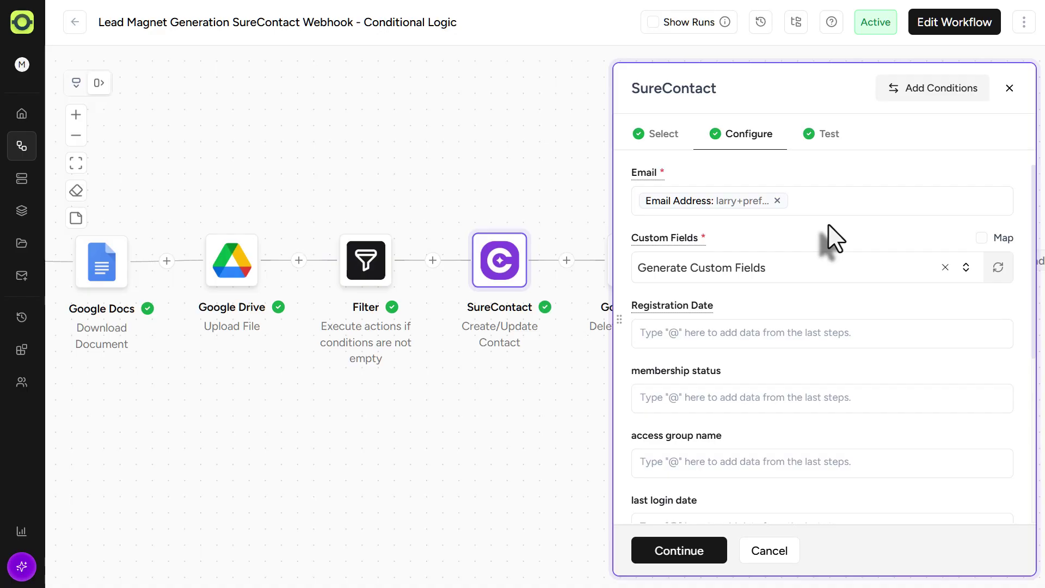
scroll(833, 237, down, 1)
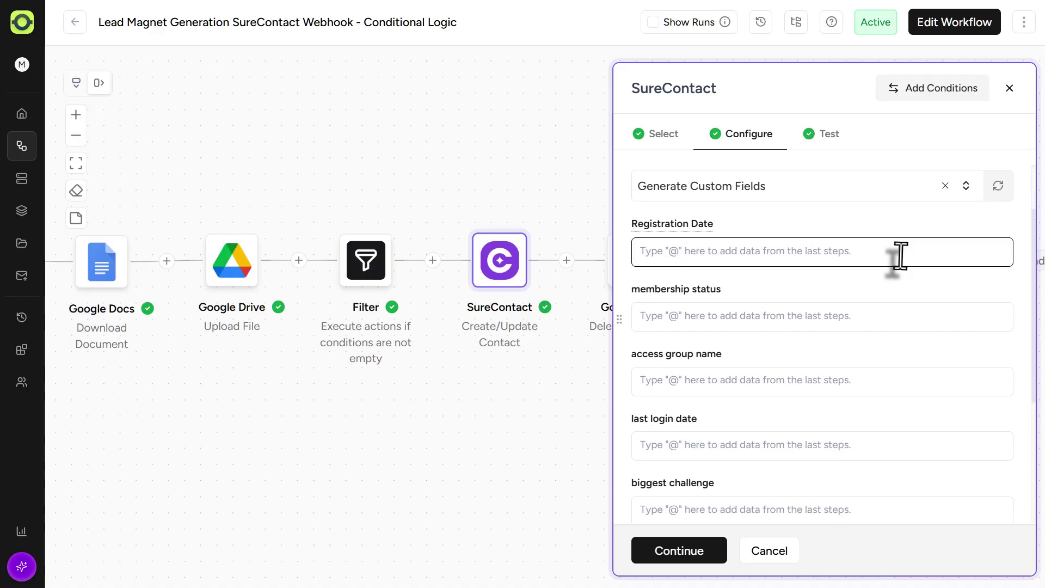
scroll(900, 256, down, 3)
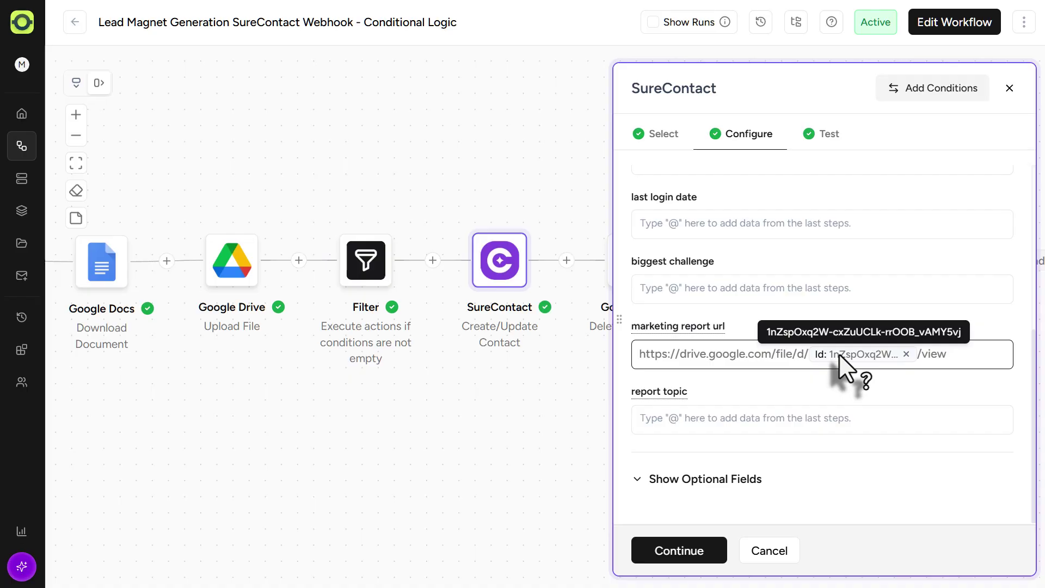
click(694, 484)
scroll(814, 413, down, 7)
scroll(847, 392, down, 10)
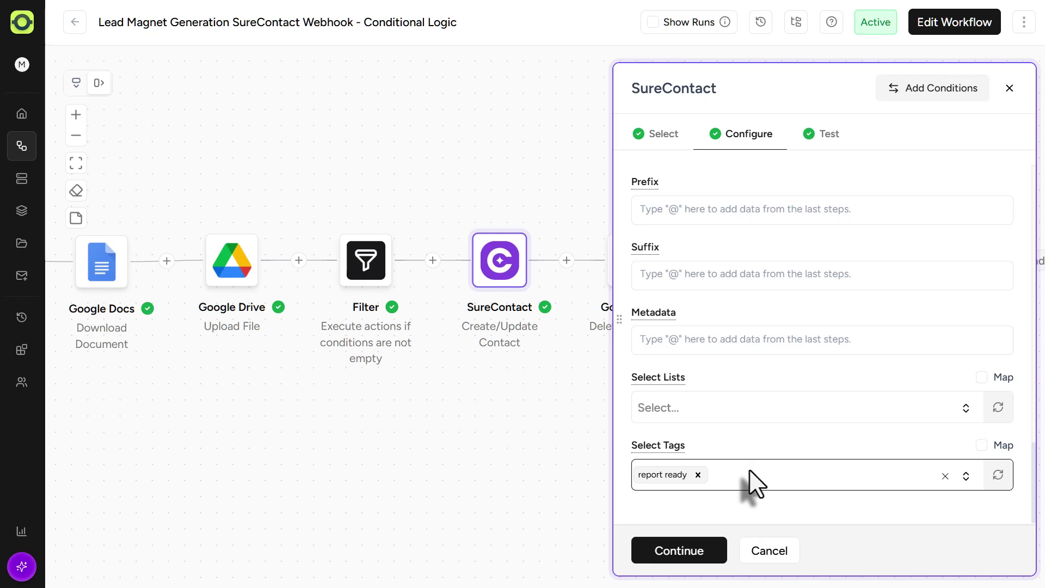
click(781, 552)
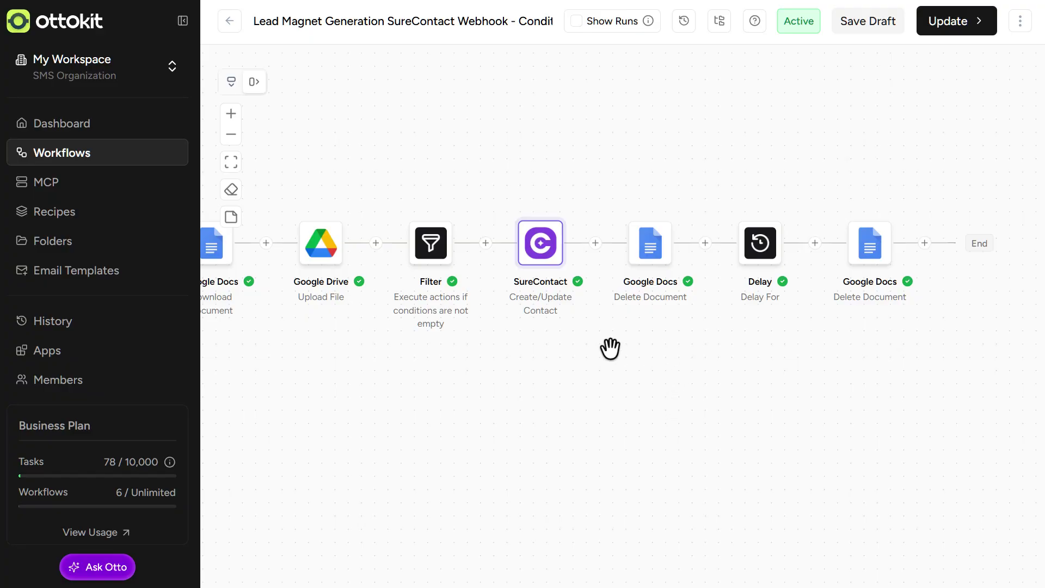
drag(610, 349, 542, 360)
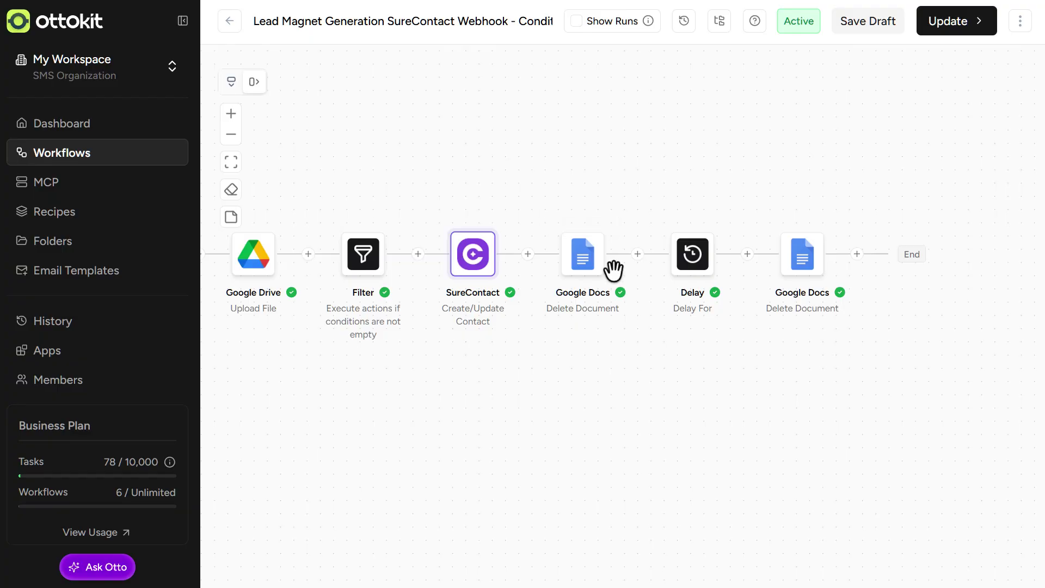
mouse_move(582, 270)
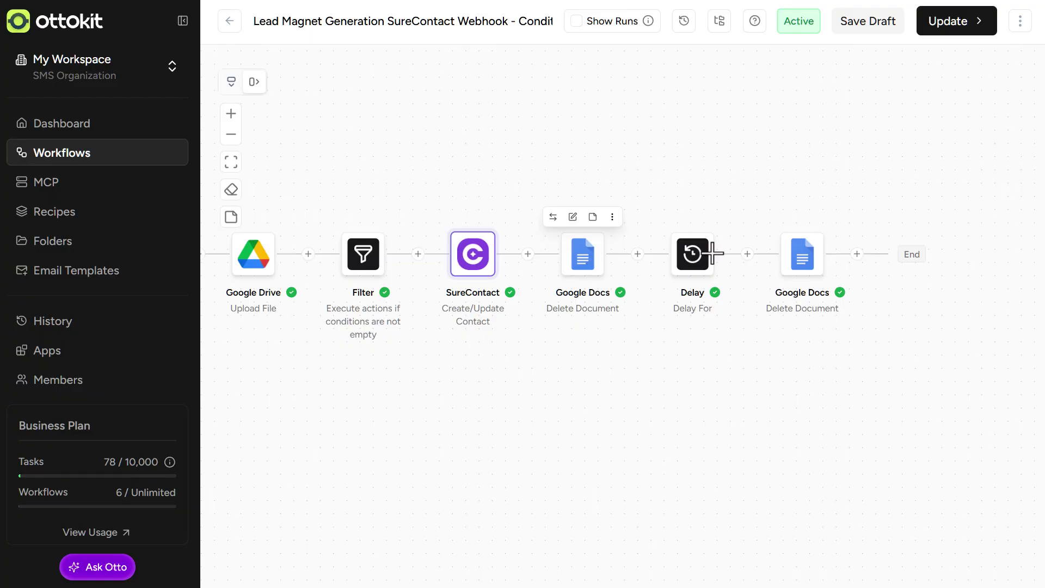
mouse_move(693, 265)
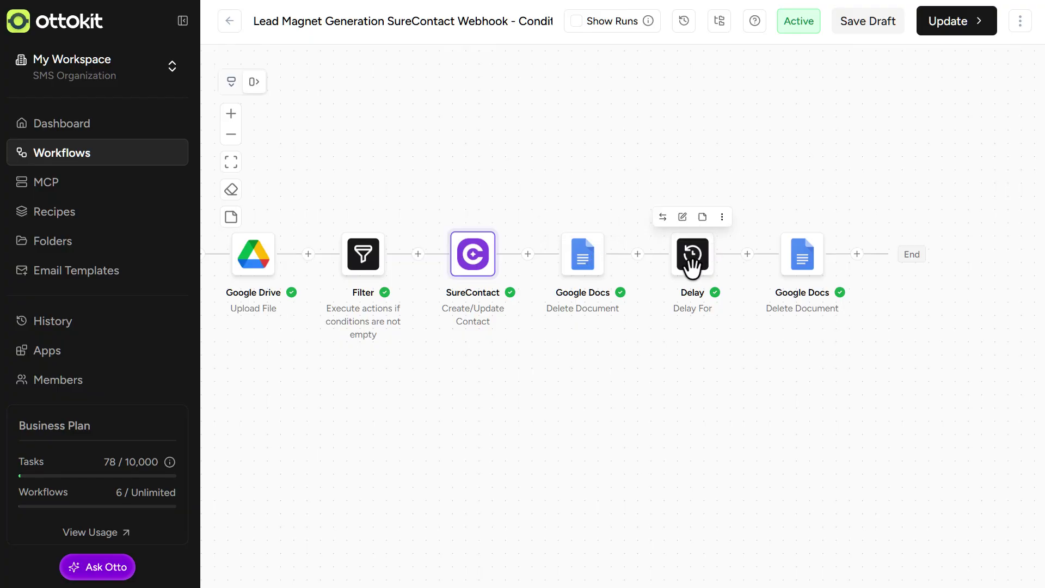
mouse_move(806, 274)
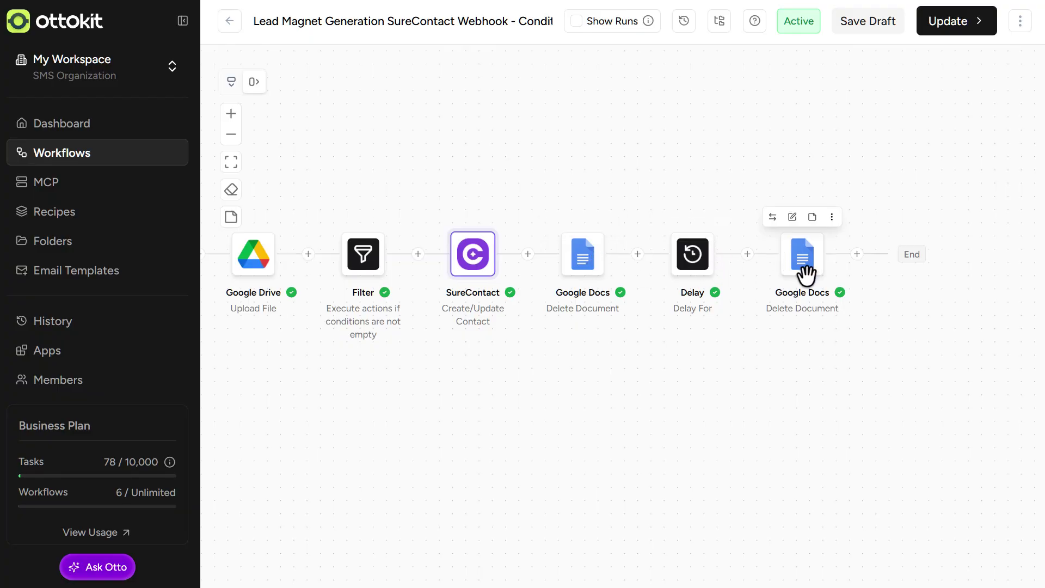
drag(434, 217, 571, 203)
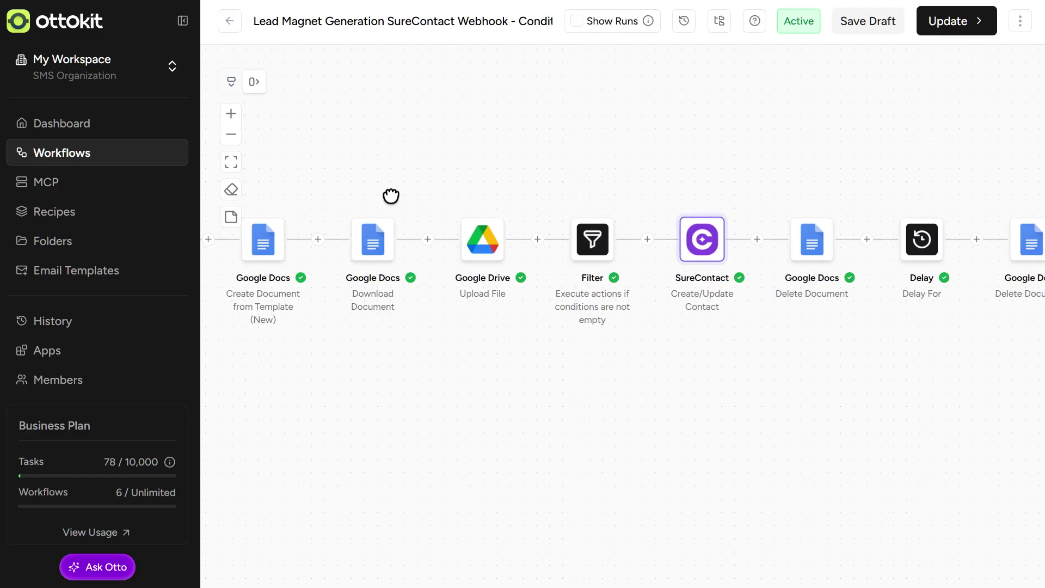
drag(391, 196, 527, 185)
drag(330, 190, 558, 184)
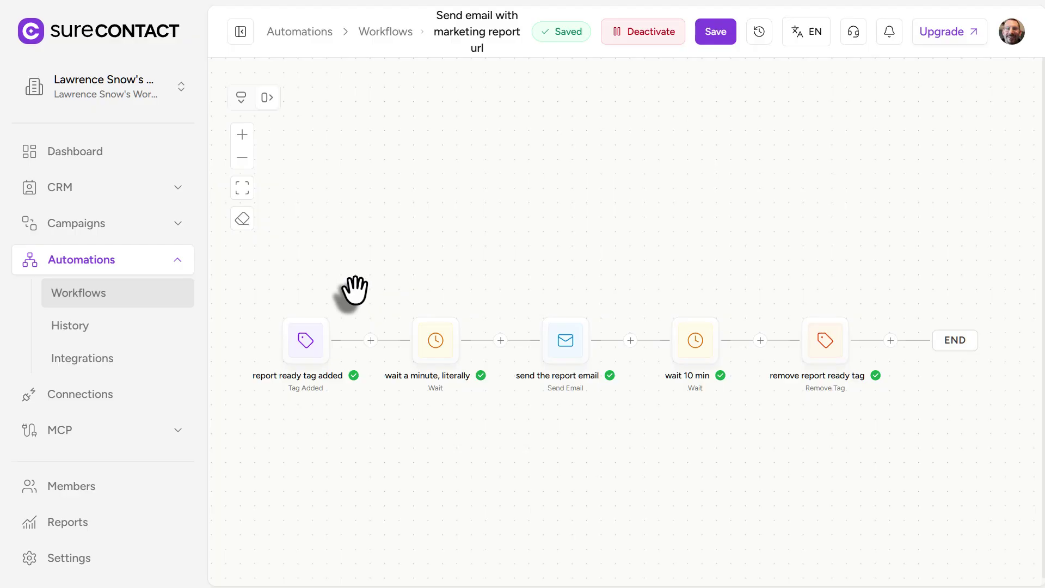
Pan the 'Send email with marketing report url' workflow canvas to view its later email steps.
drag(350, 291, 347, 257)
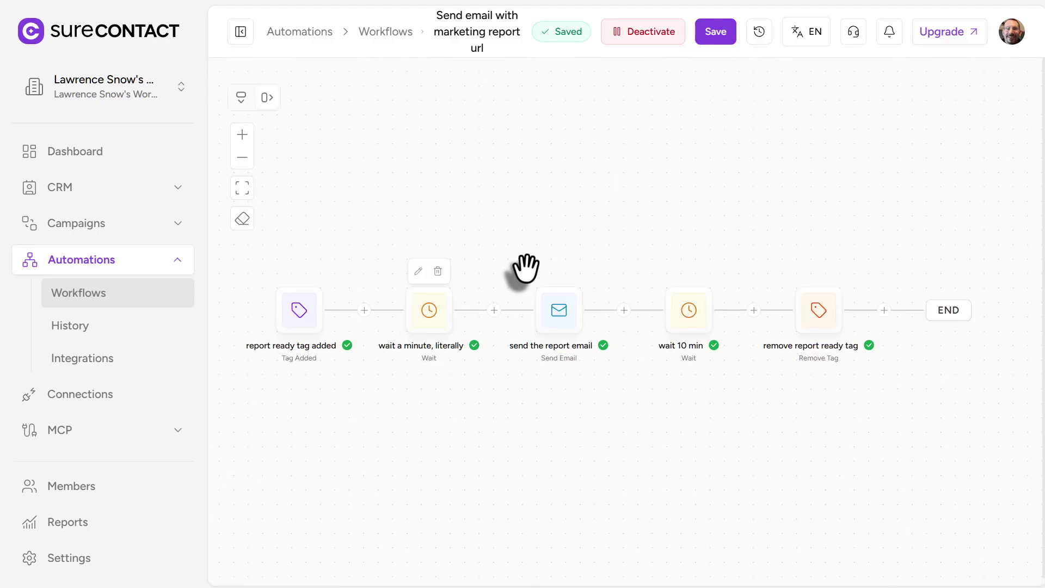
drag(525, 268, 475, 266)
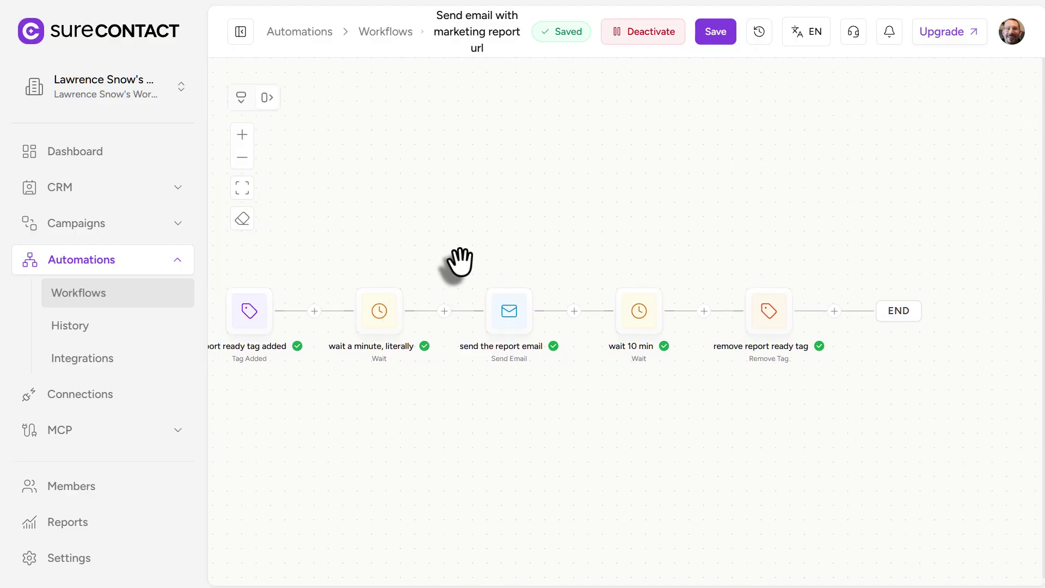
drag(534, 279, 501, 281)
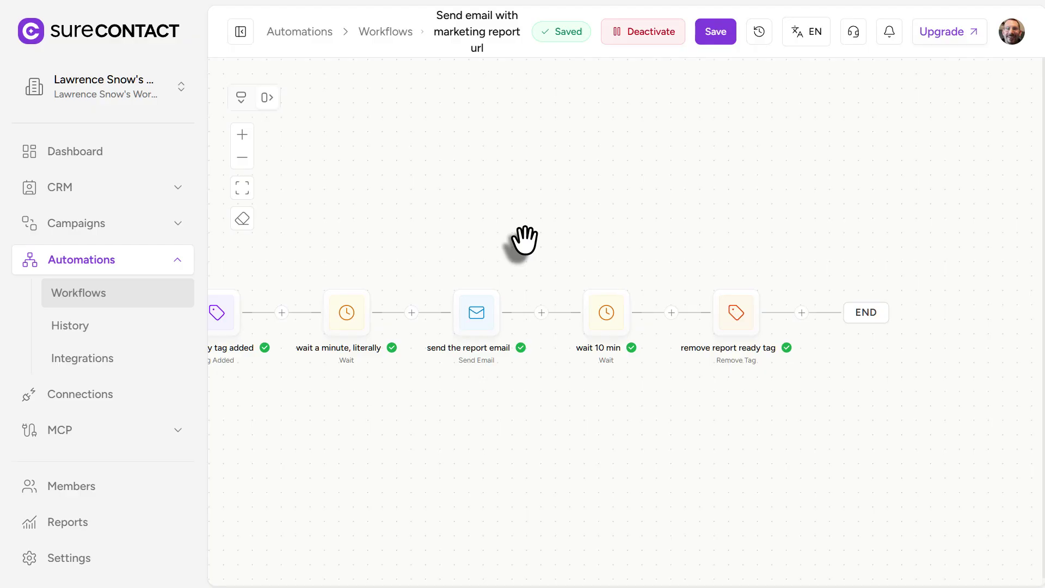
scroll(524, 239, right, 3)
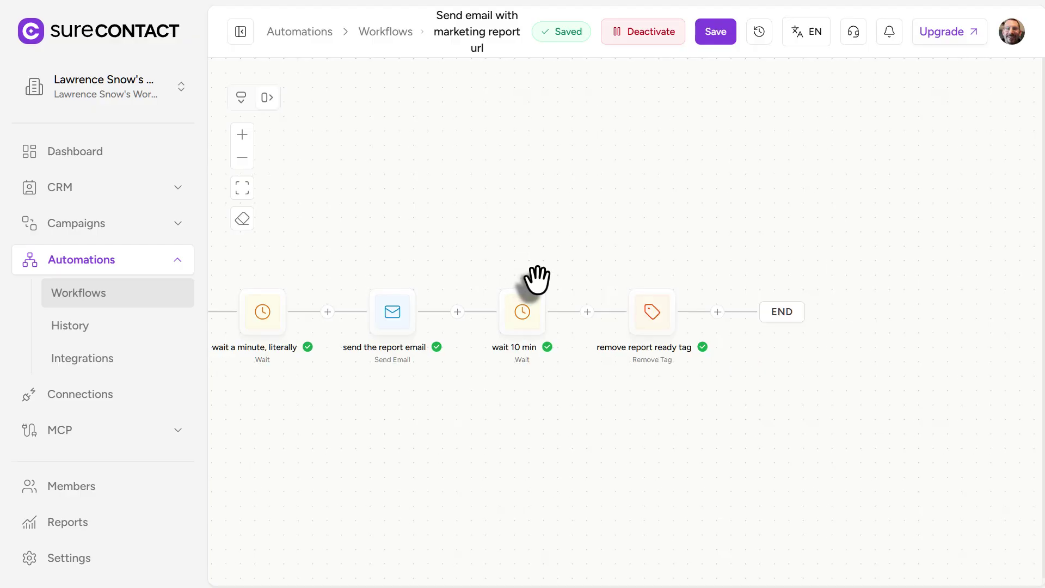
scroll(536, 280, left, 5)
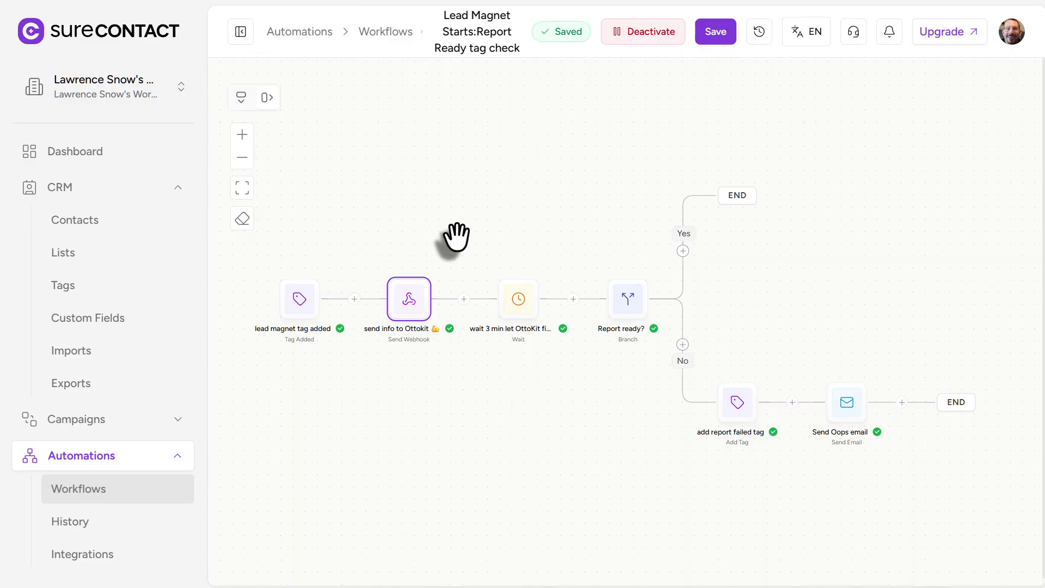
drag(457, 233, 420, 244)
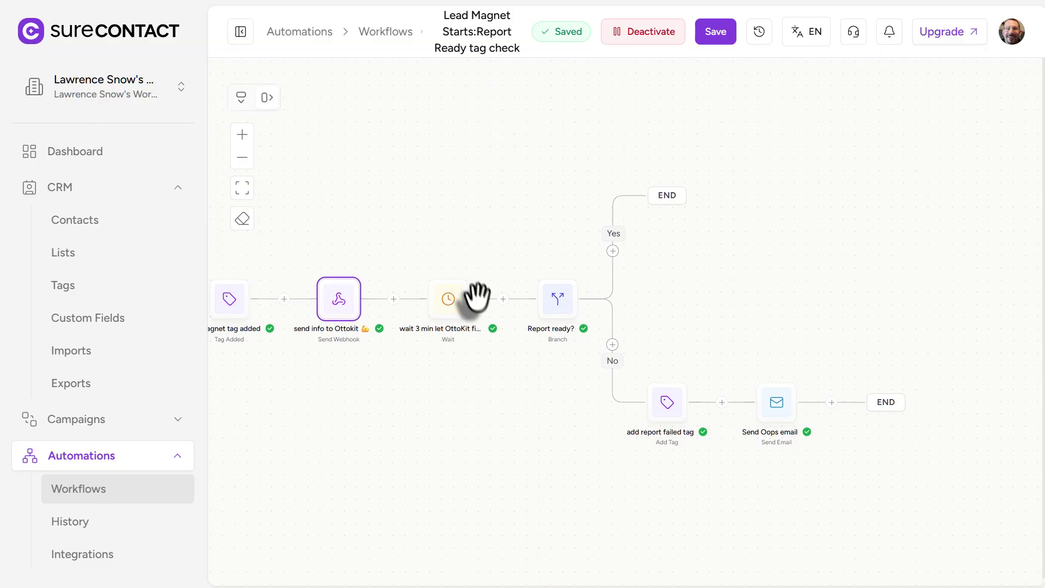
mouse_move(459, 315)
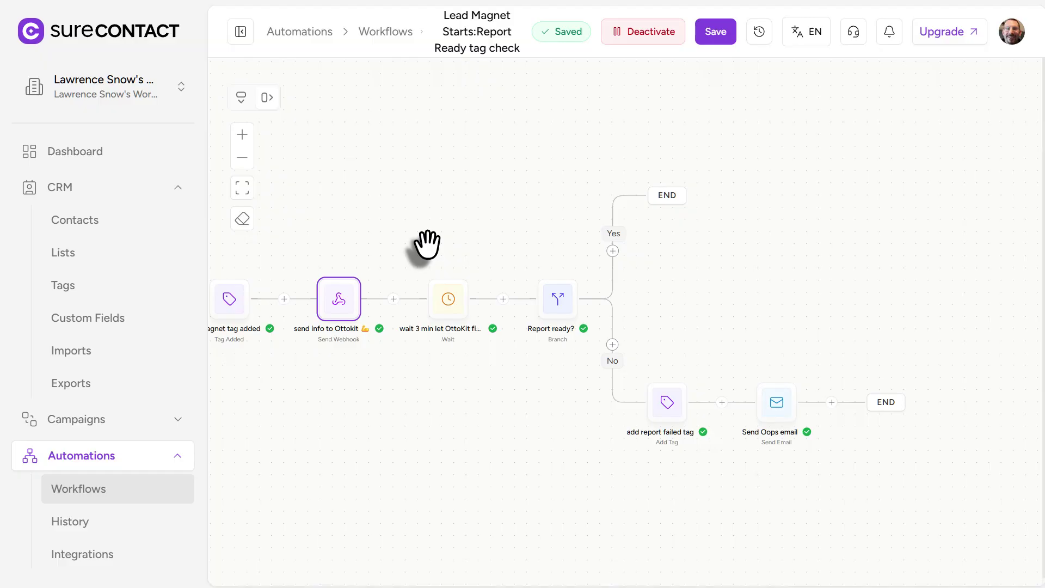
drag(406, 249, 430, 250)
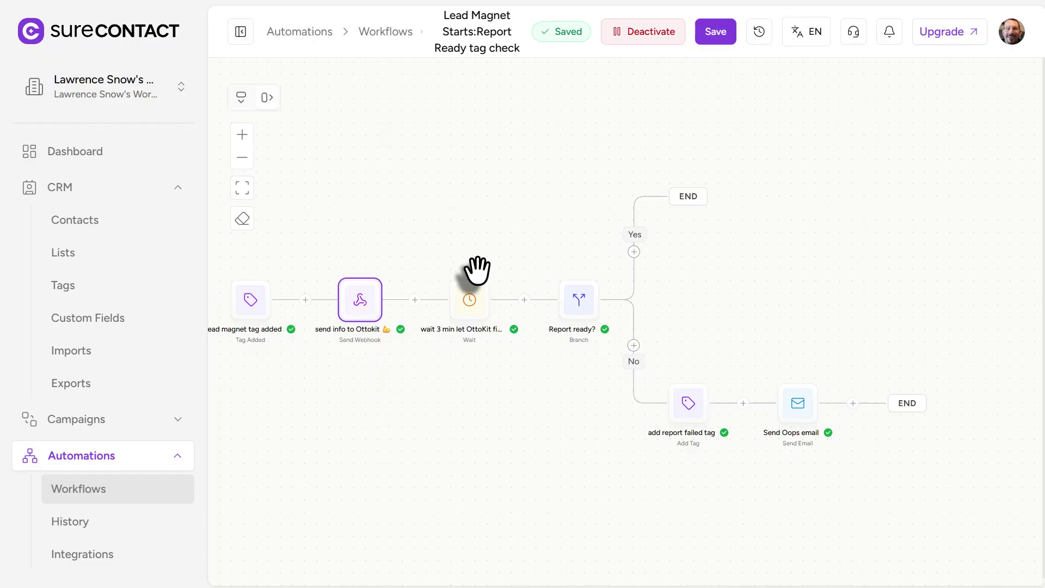
drag(478, 268, 450, 271)
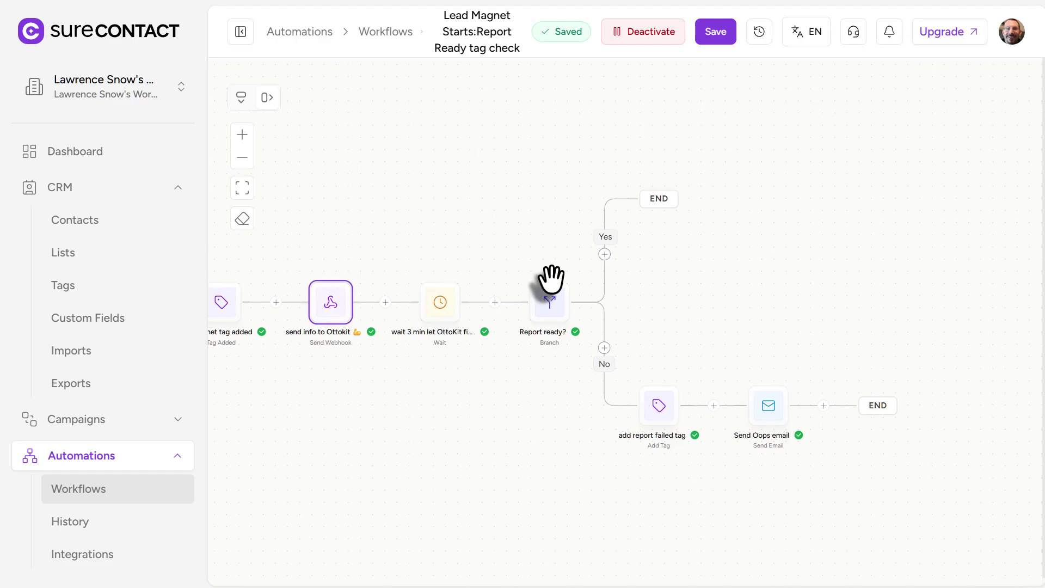
drag(550, 279, 593, 278)
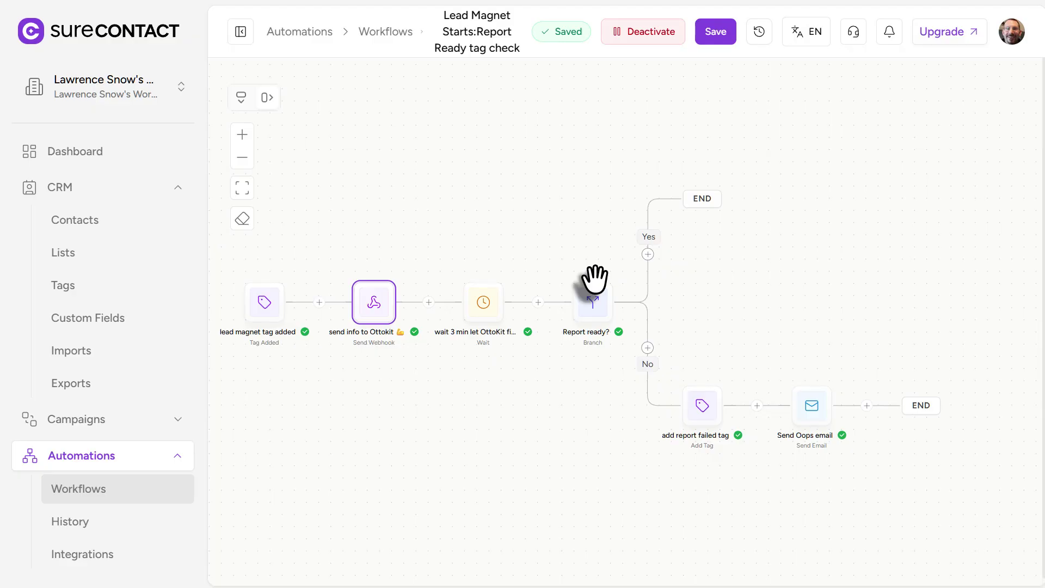
drag(585, 275, 560, 277)
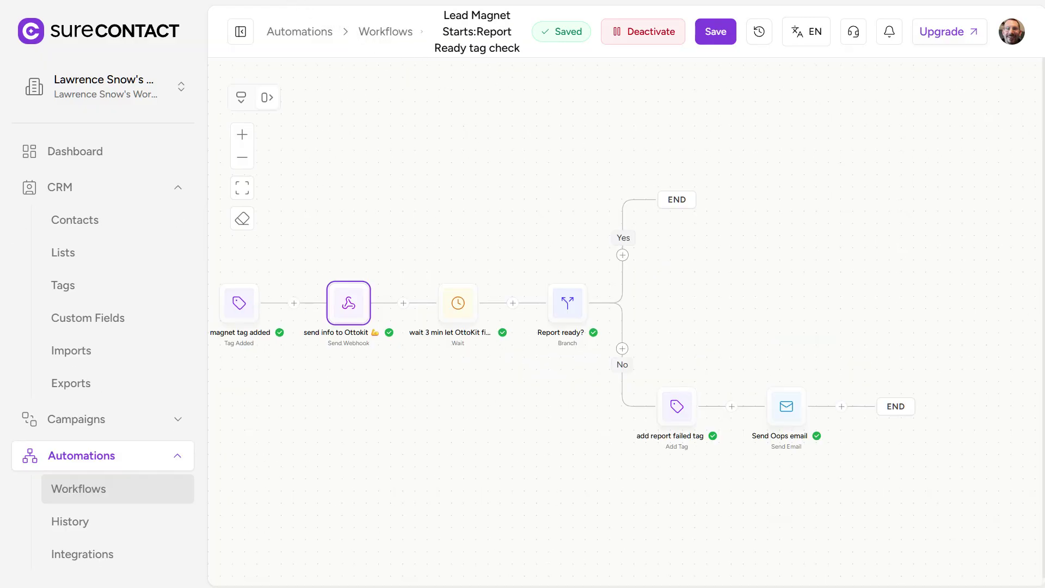
drag(531, 240, 500, 209)
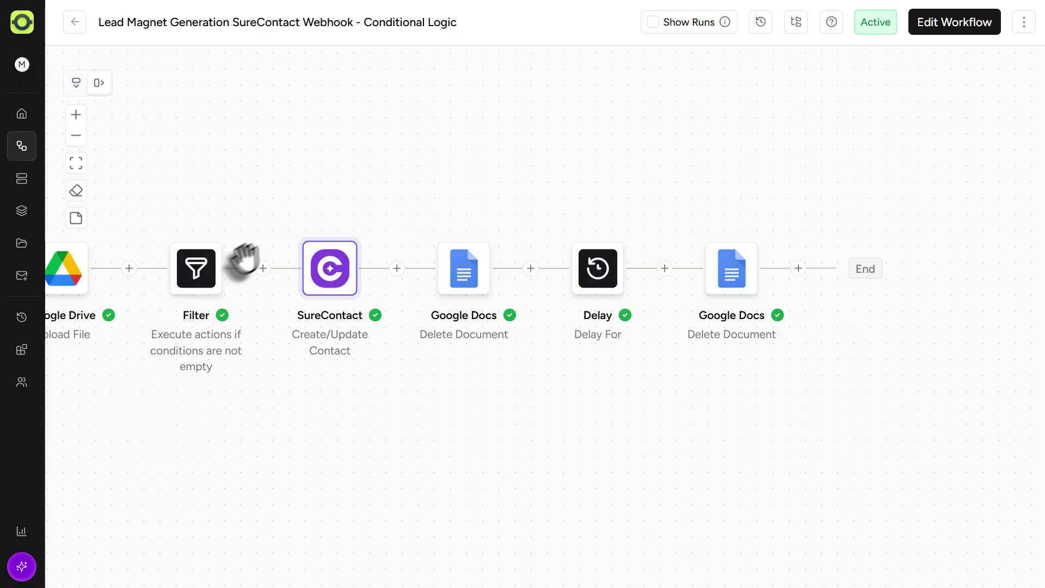
mouse_move(202, 272)
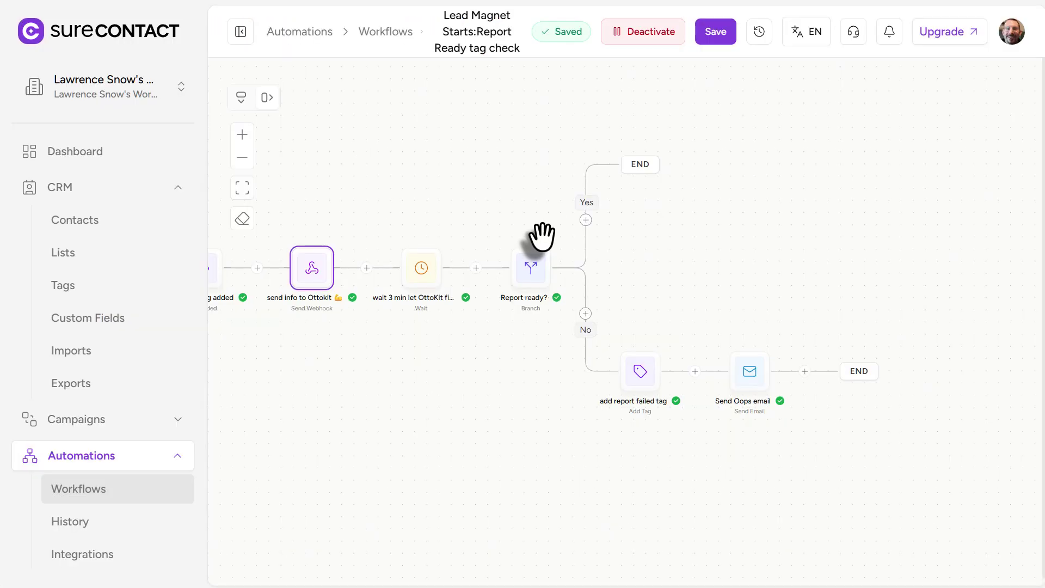
drag(541, 237, 493, 209)
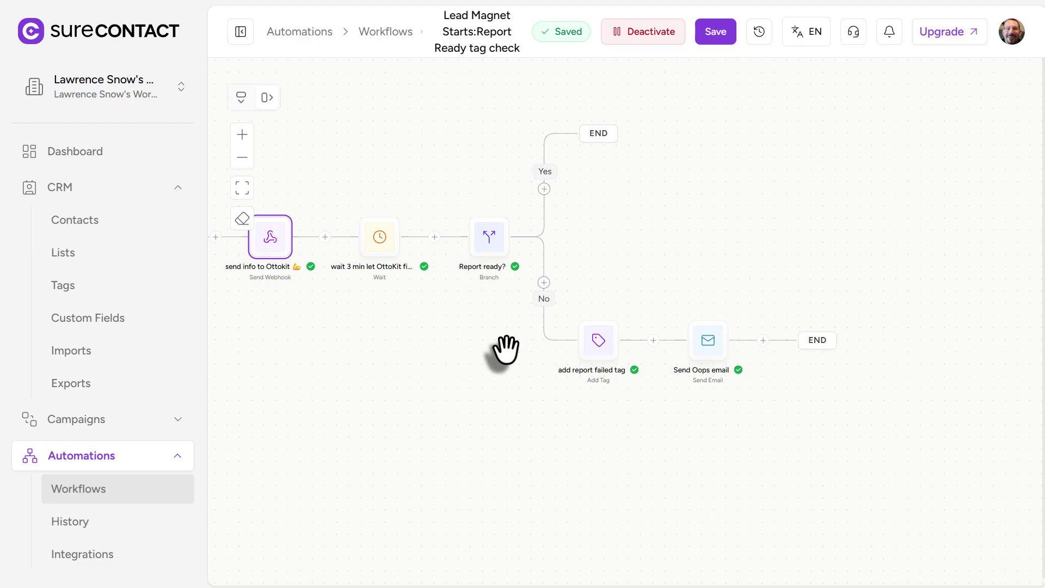
drag(505, 348, 480, 335)
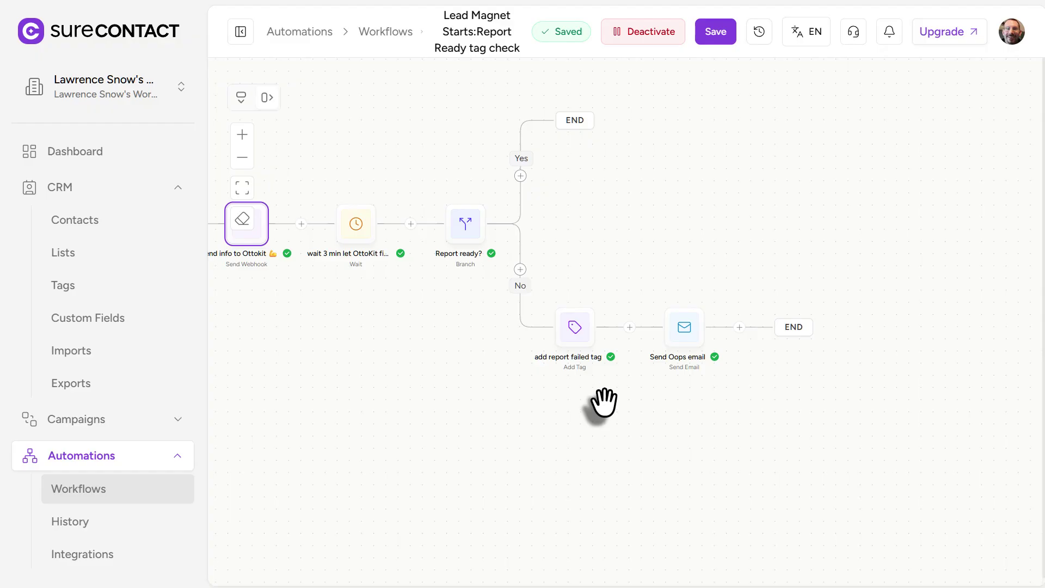
mouse_move(672, 334)
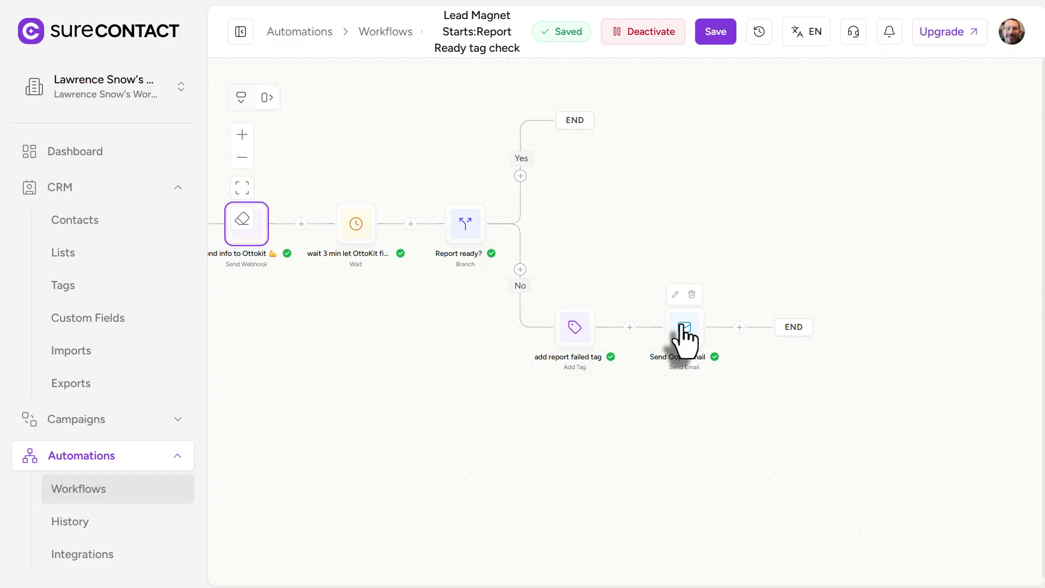
click(680, 326)
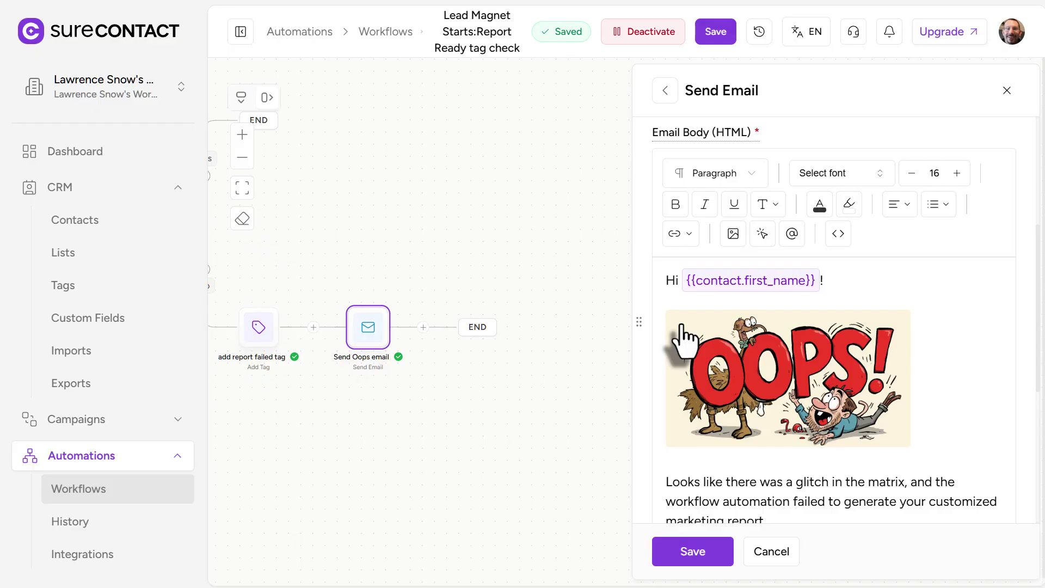
scroll(895, 335, down, 3)
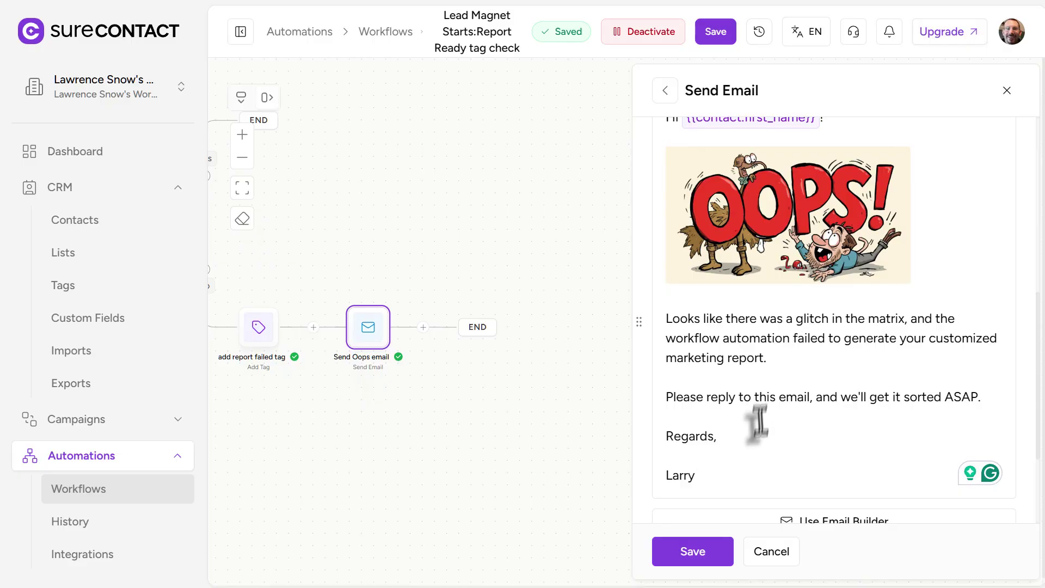
click(758, 553)
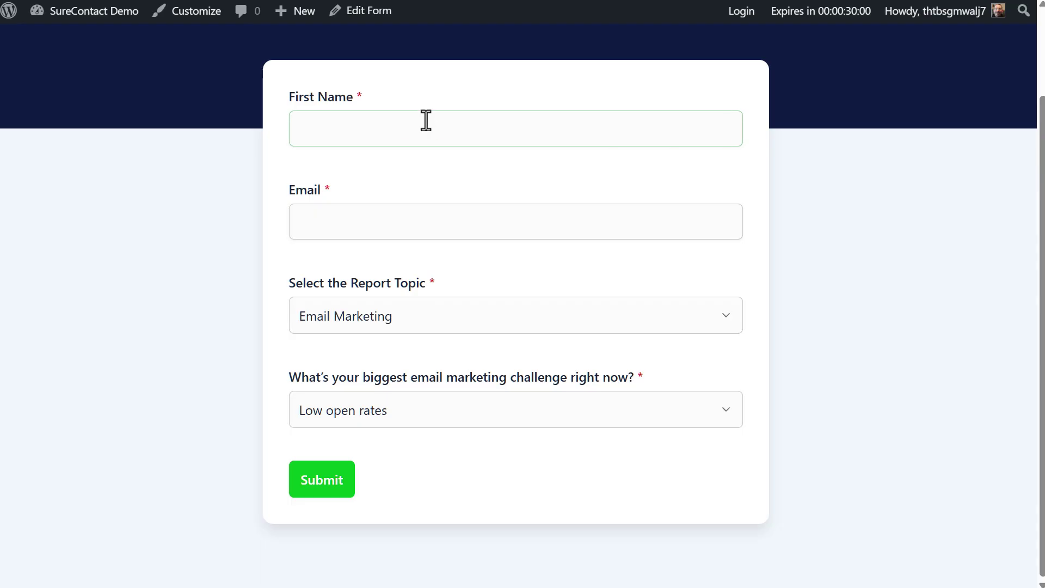
Enter 'Workflow Demo Test' as the first name and fill in the test email address.
click(358, 127)
text(Workflow Demo Test)
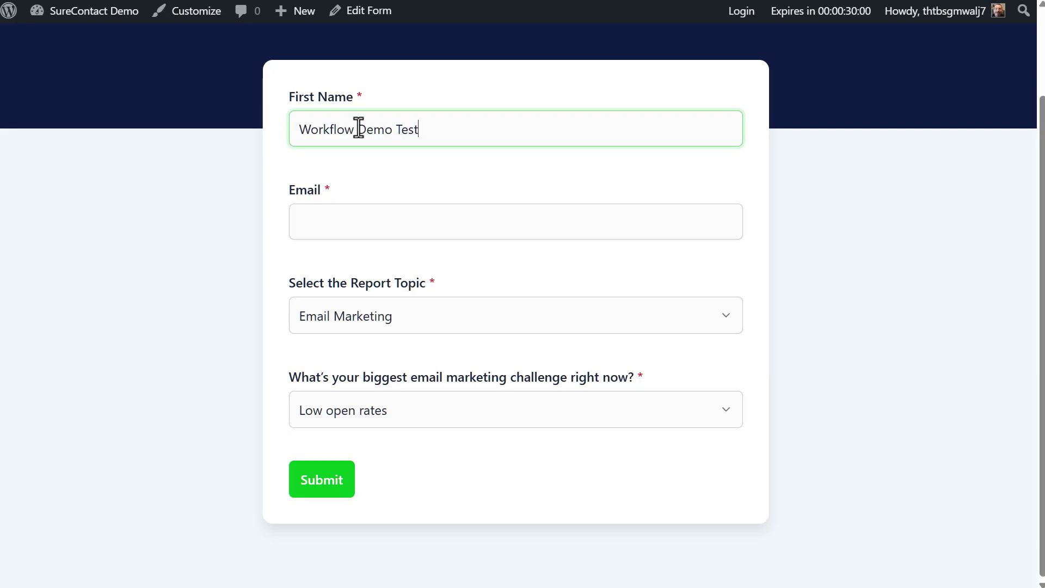
click(336, 221)
Keep Email Marketing as the topic, choose Setting up automation workflows as the challenge, and submit.
click(377, 321)
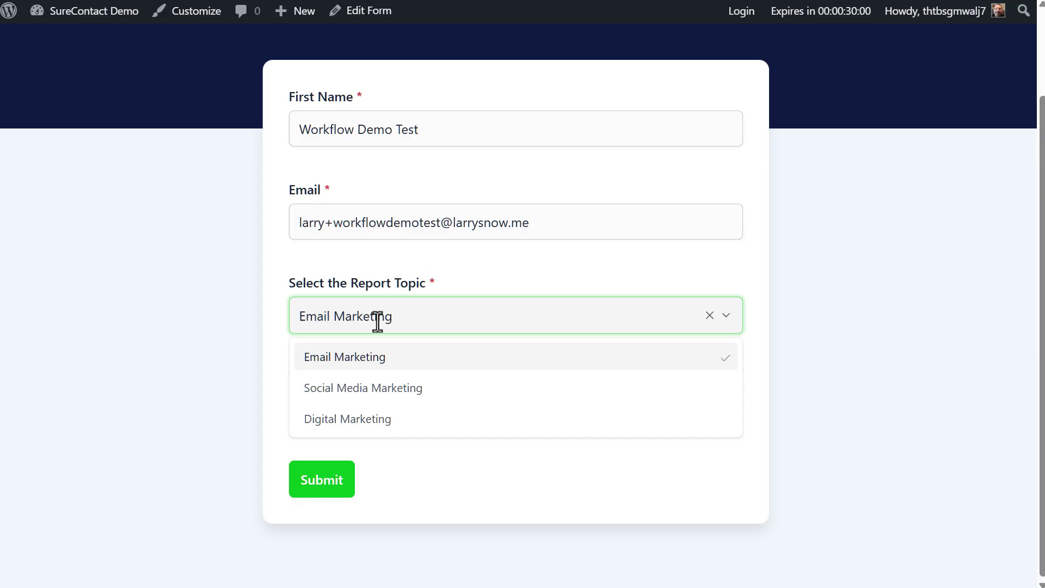
click(470, 296)
click(436, 412)
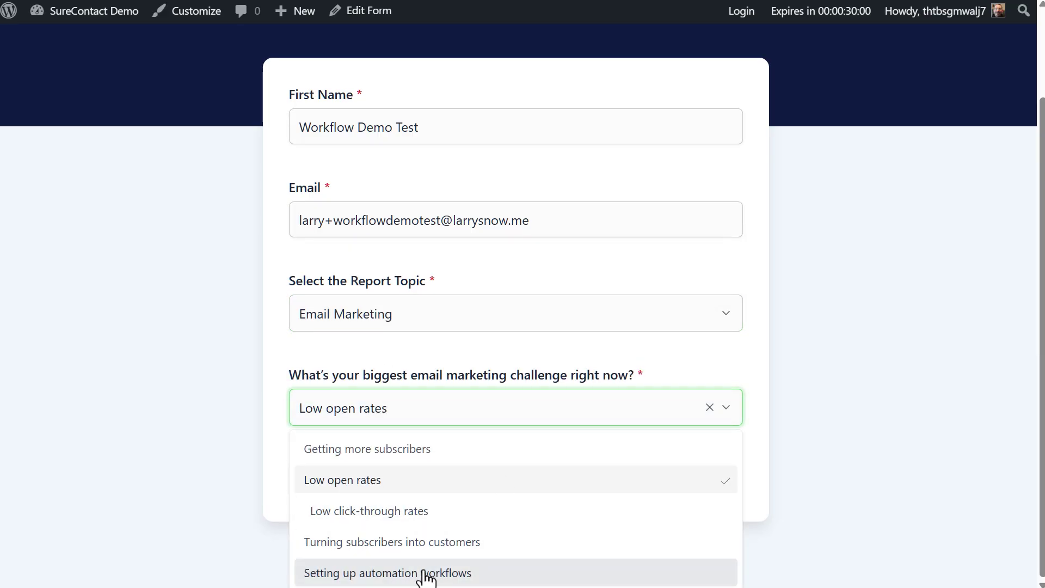
click(478, 574)
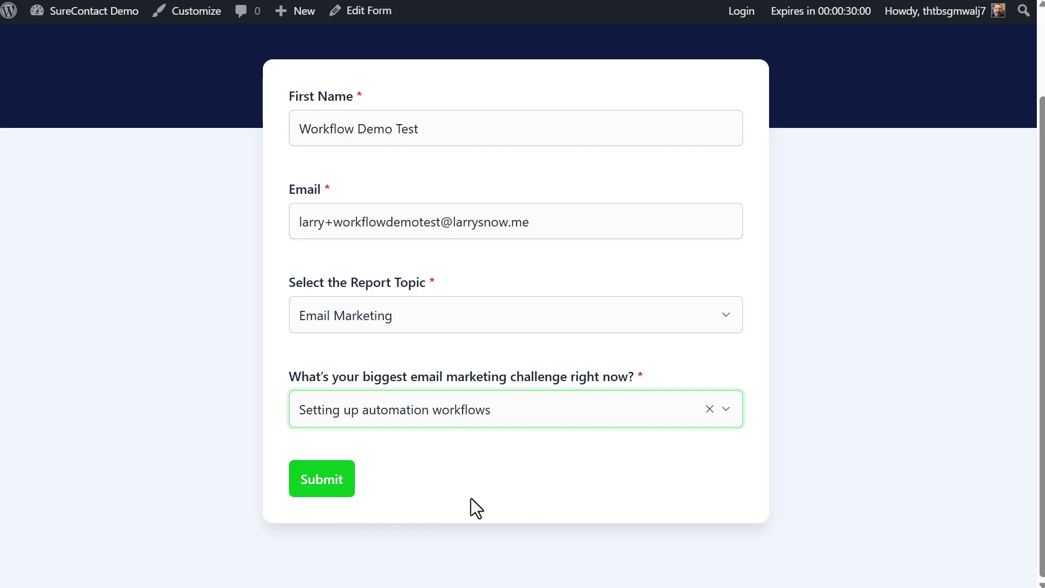
click(333, 486)
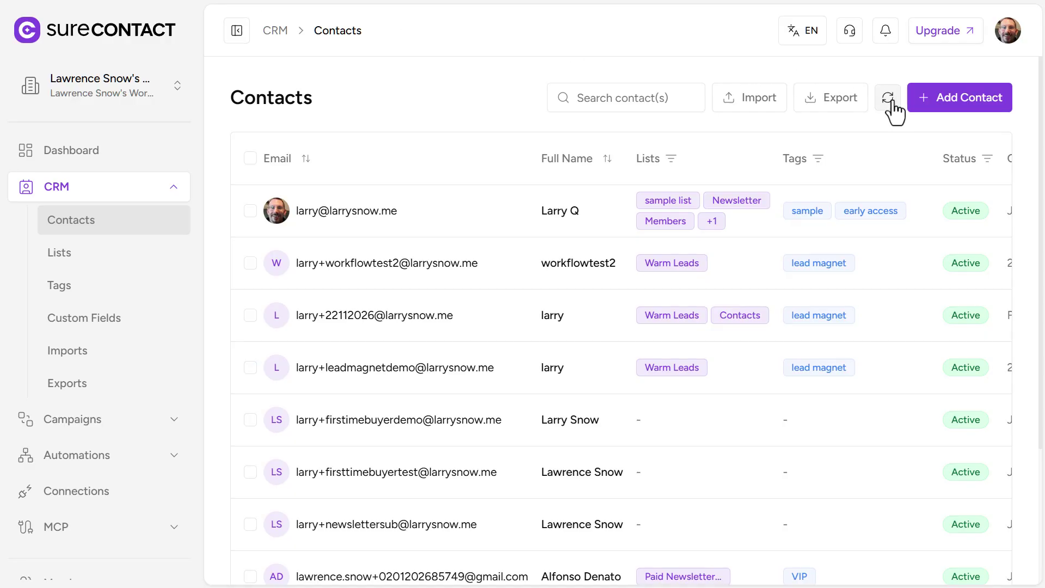
Refresh the Contacts list to show Workflow Demo Test tagged lead magnet and report ready.
click(888, 98)
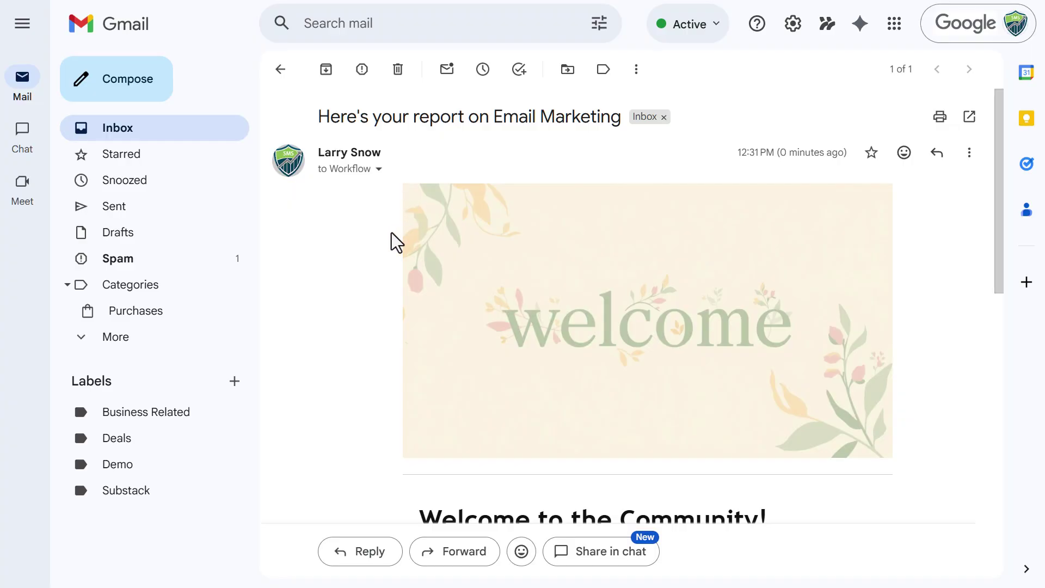
Check the email's personalized greeting and bring up the Download the Report link's context menu.
scroll(396, 240, down, 5)
scroll(396, 240, down, 2)
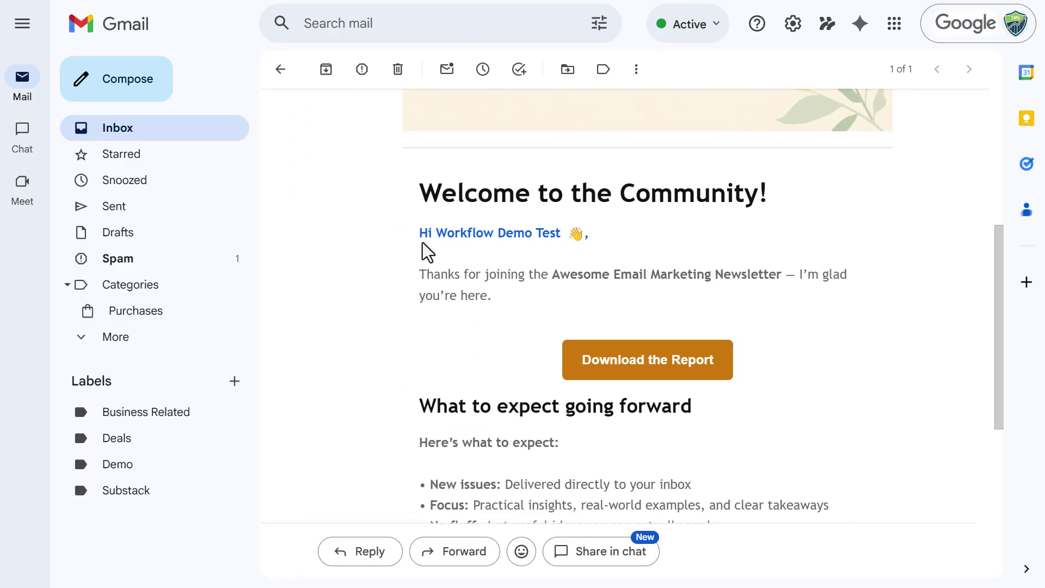
drag(562, 237, 442, 237)
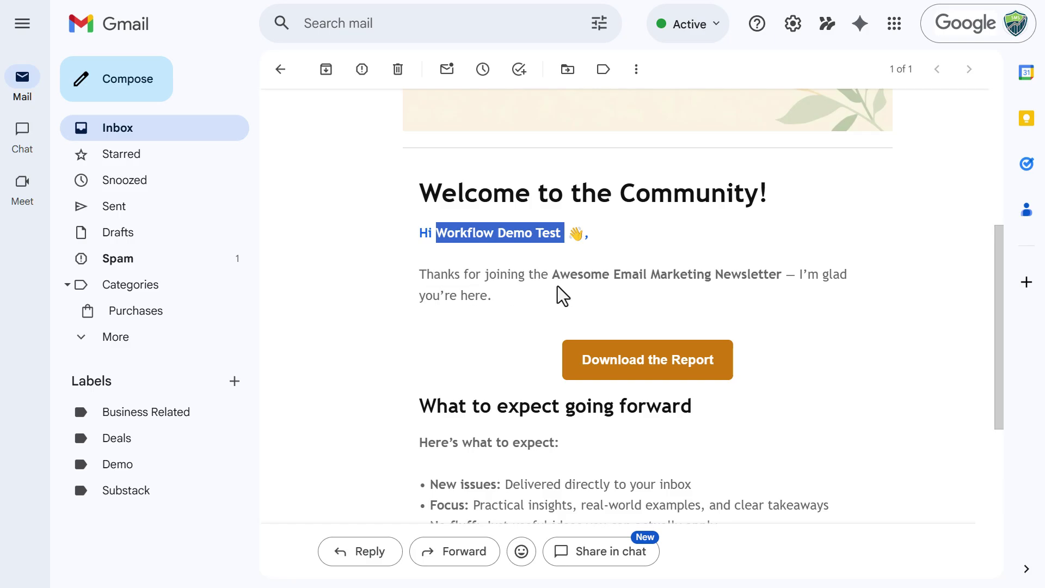
scroll(635, 222, down, 2)
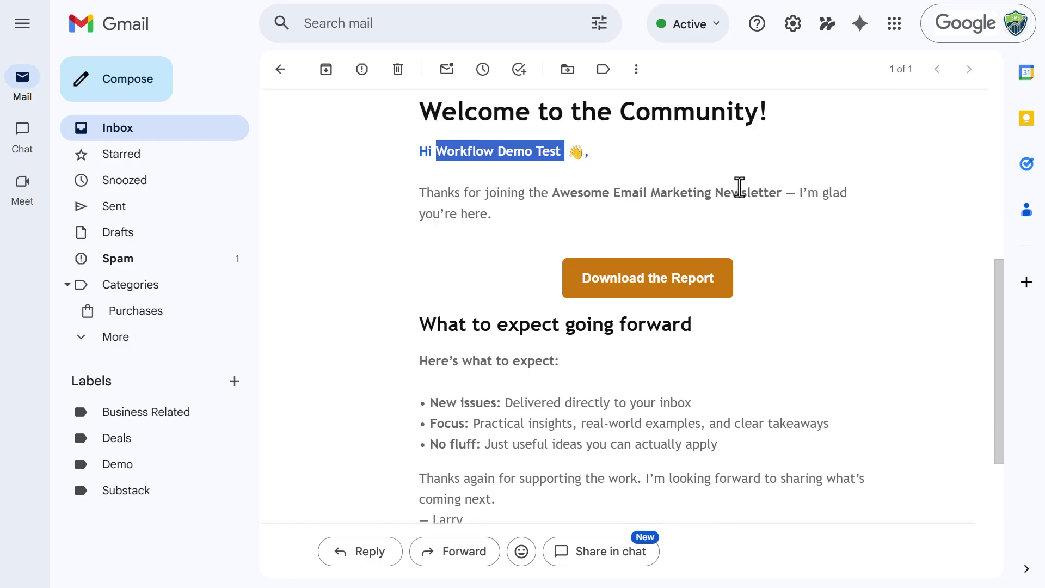
scroll(530, 231, down, 2)
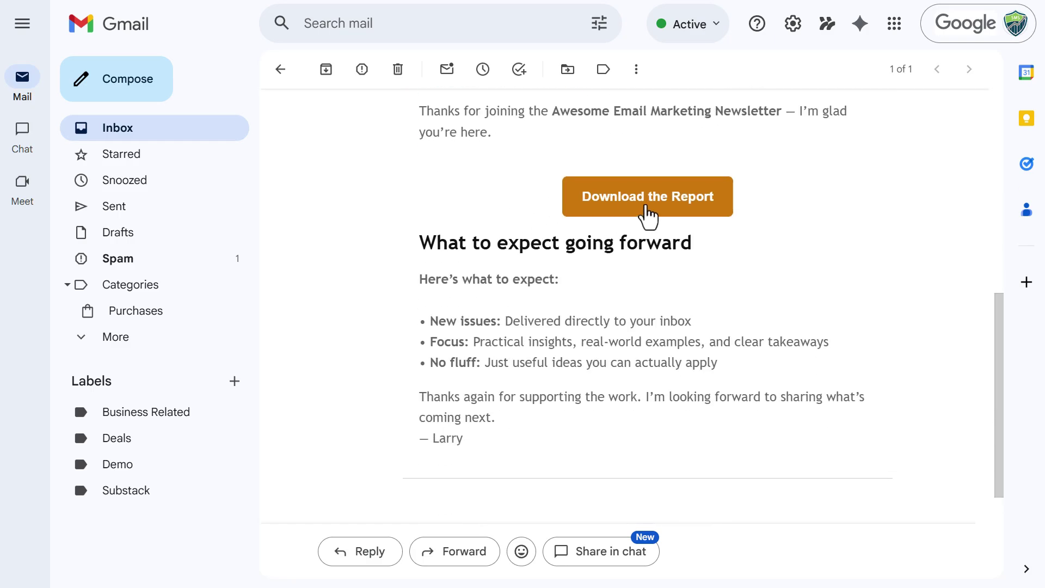
right_click(659, 201)
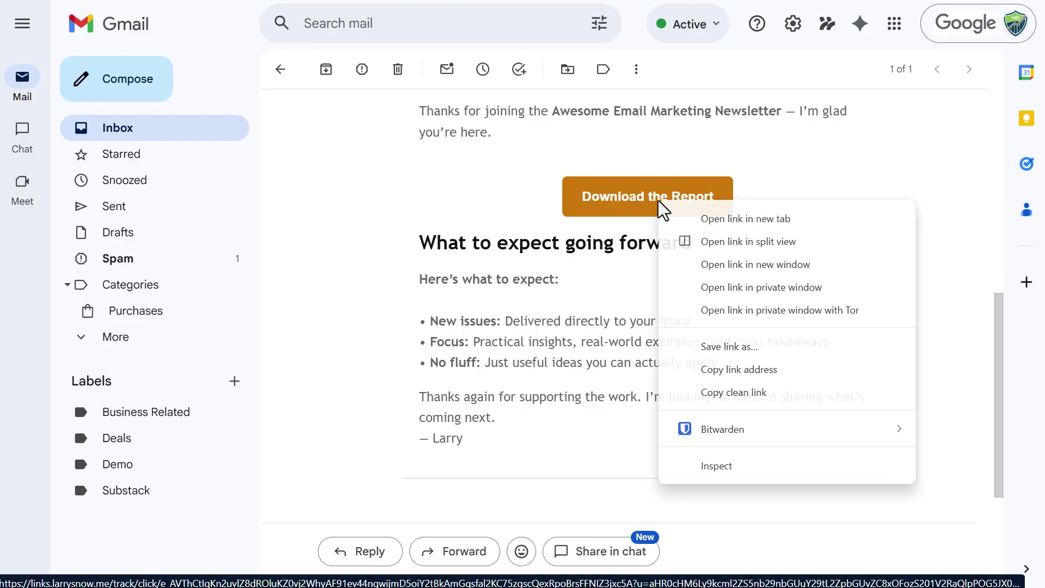
Open the report link in a private window and scroll through the PDF preview pages.
click(794, 288)
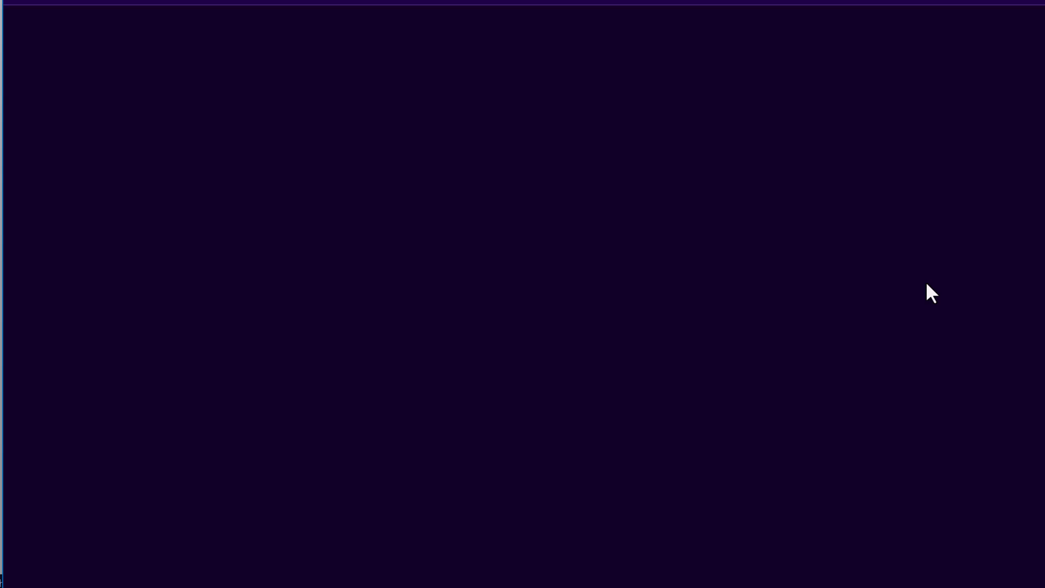
scroll(822, 248, down, 8)
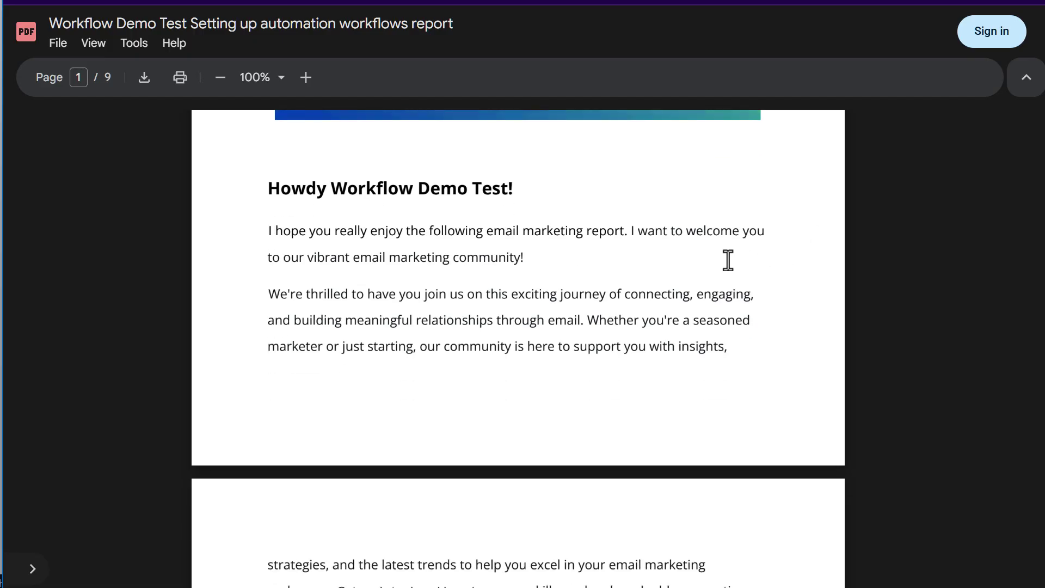
scroll(691, 271, down, 10)
scroll(714, 290, down, 15)
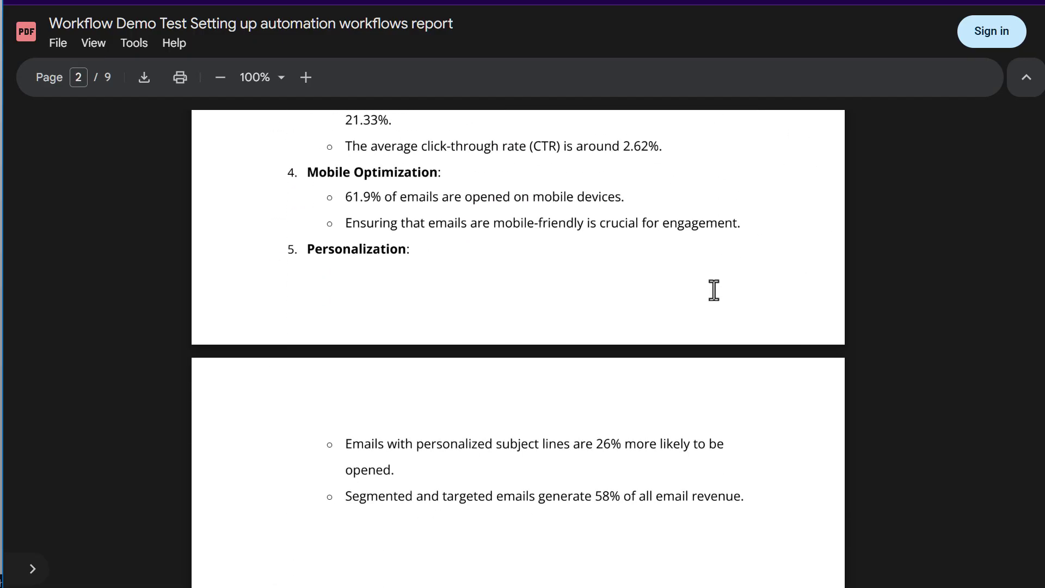
scroll(713, 290, down, 10)
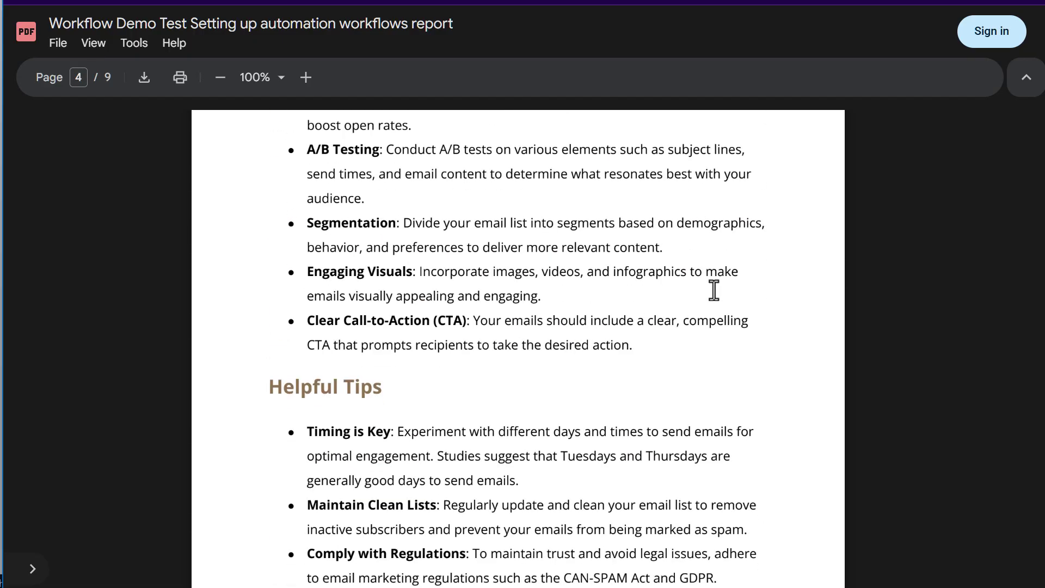
scroll(713, 290, down, 5)
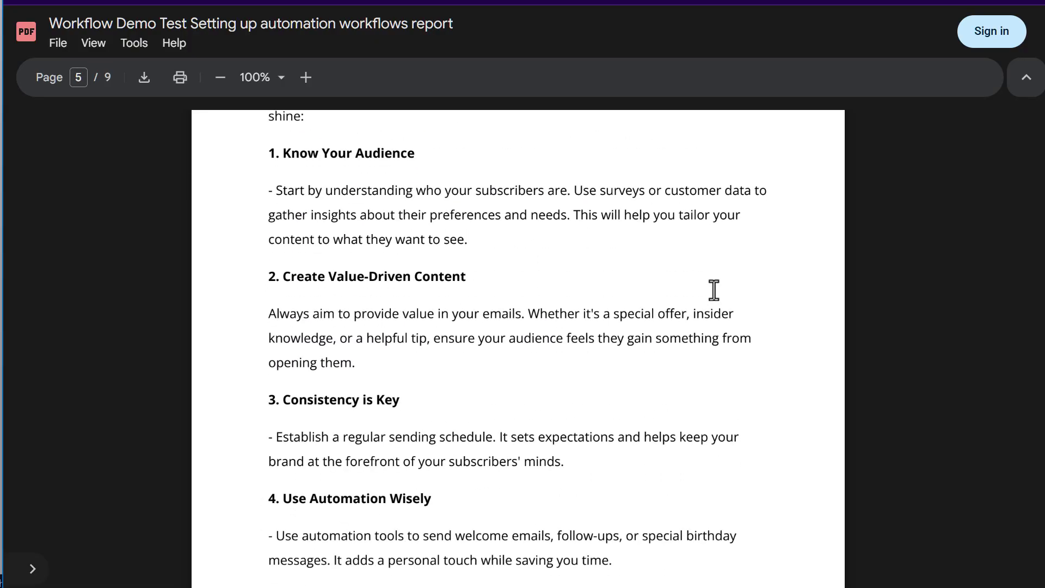
scroll(713, 290, down, 15)
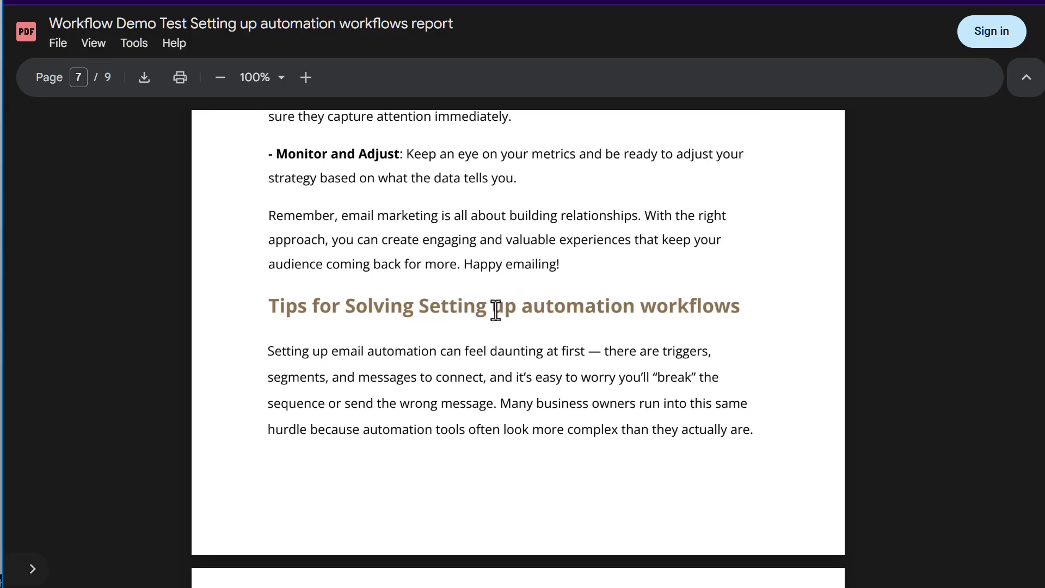
scroll(631, 308, down, 3)
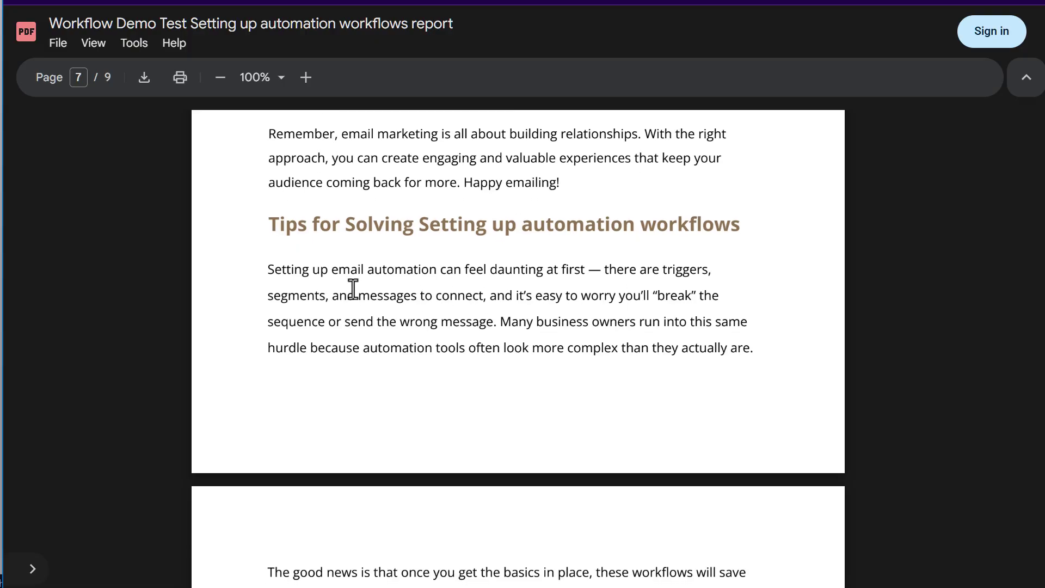
Highlight the Setting up automation workflows tips and the 25%-off coupon code on the last page.
drag(261, 191, 566, 520)
drag(564, 582, 670, 401)
scroll(508, 362, down, 10)
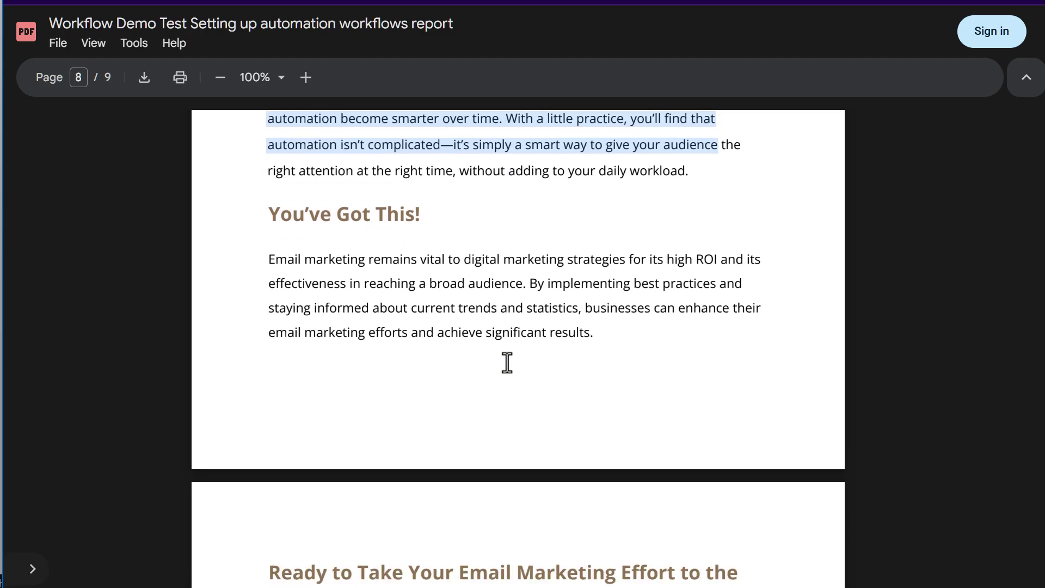
scroll(456, 339, down, 2)
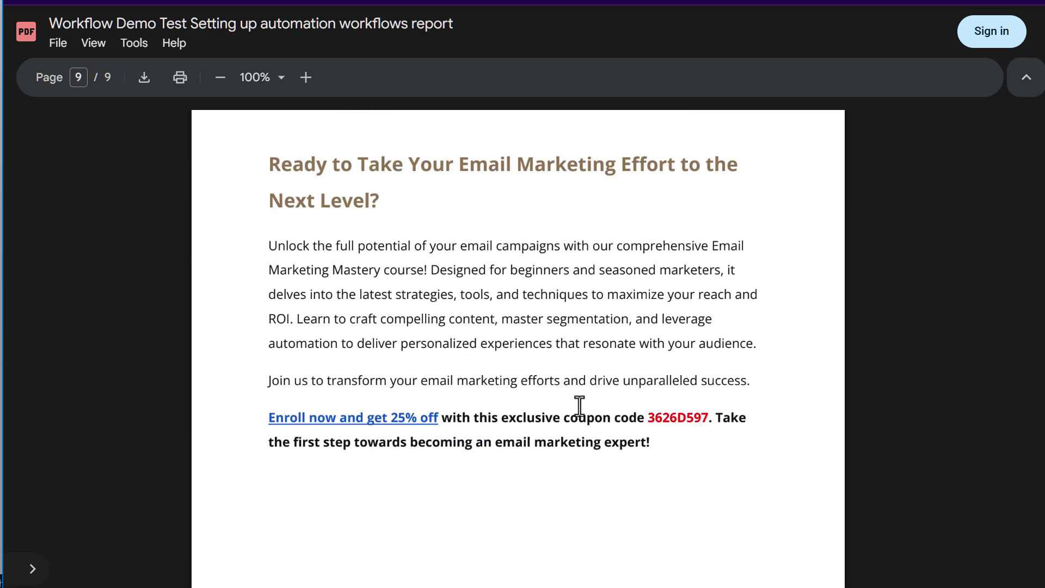
double_click(682, 417)
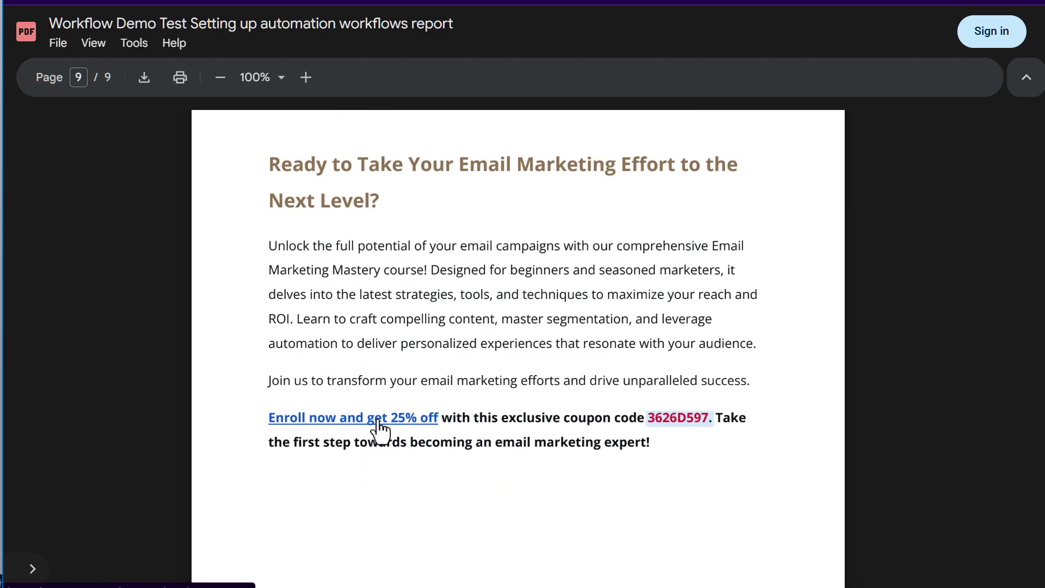